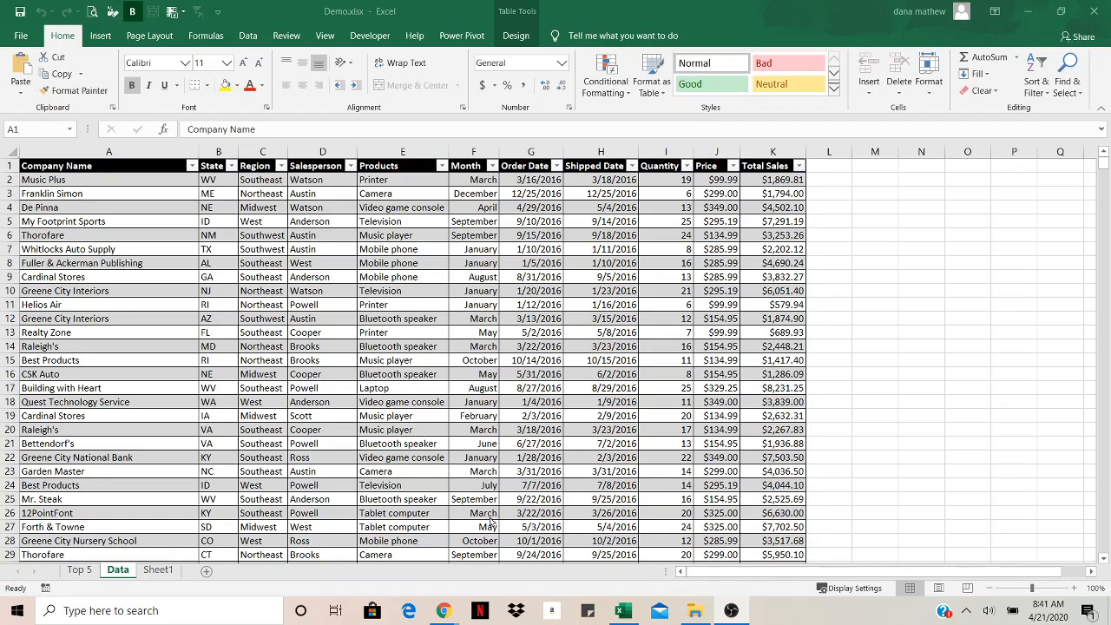
Browse the sales table, scrolling through its rows and selecting header and column ranges to examine
{"action": "scroll", "coordinate": [493, 519], "scroll_direction": "down", "scroll_amount": 17}
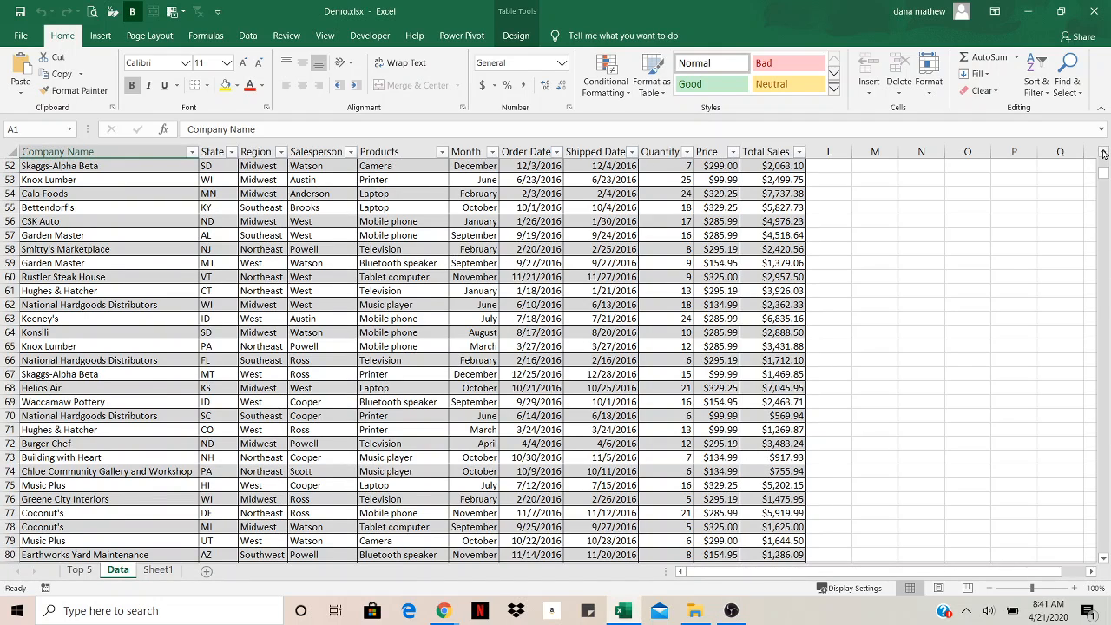
{"action": "left_click_drag", "start_coordinate": [1103, 175], "coordinate": [1106, 156]}
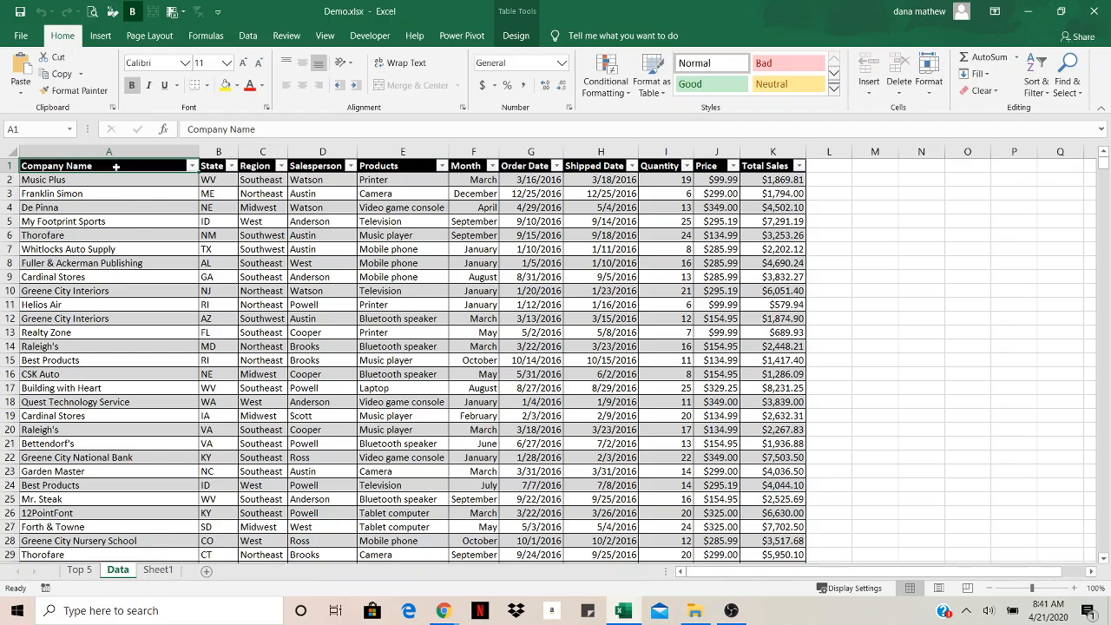
{"action": "left_click_drag", "start_coordinate": [187, 166], "coordinate": [750, 171]}
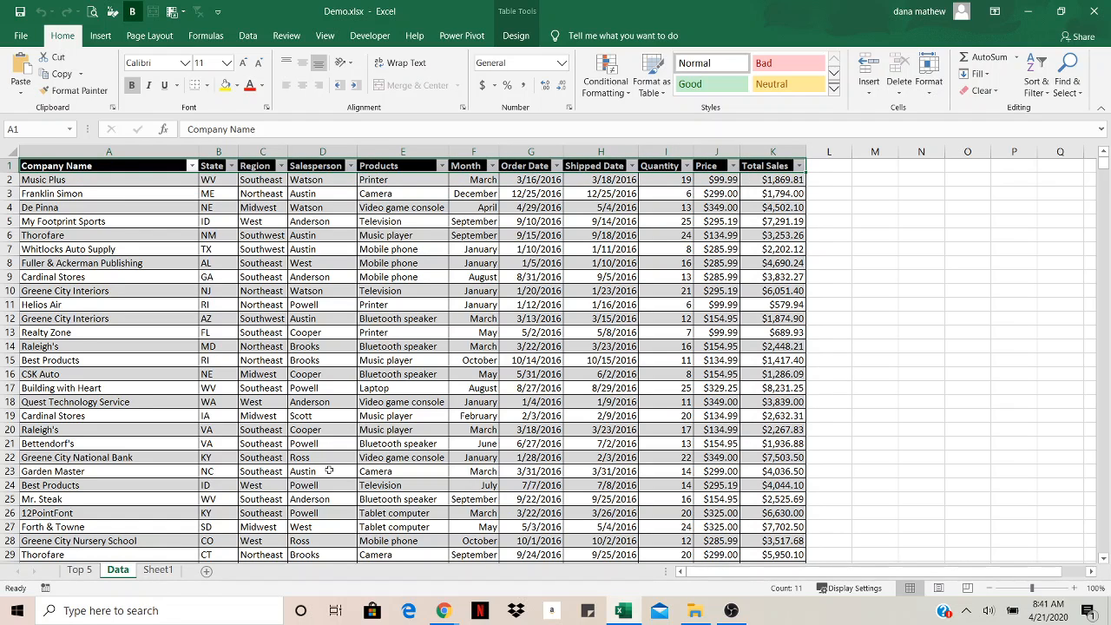
{"action": "left_click_drag", "start_coordinate": [263, 207], "coordinate": [244, 447]}
{"action": "left_click_drag", "start_coordinate": [328, 195], "coordinate": [321, 445]}
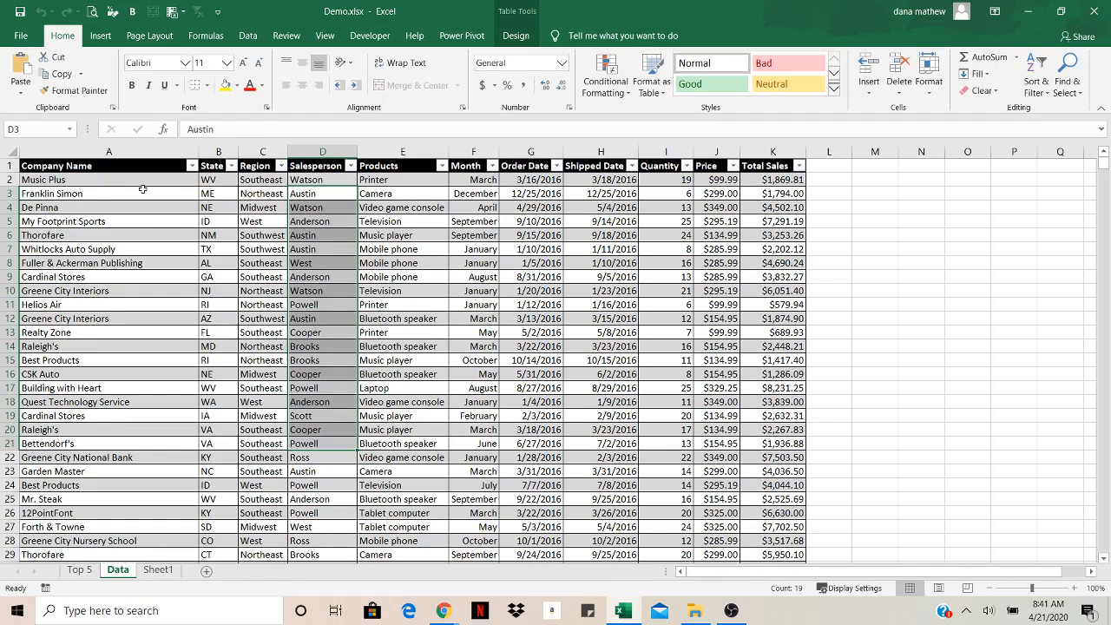
{"action": "left_click", "coordinate": [9, 180]}
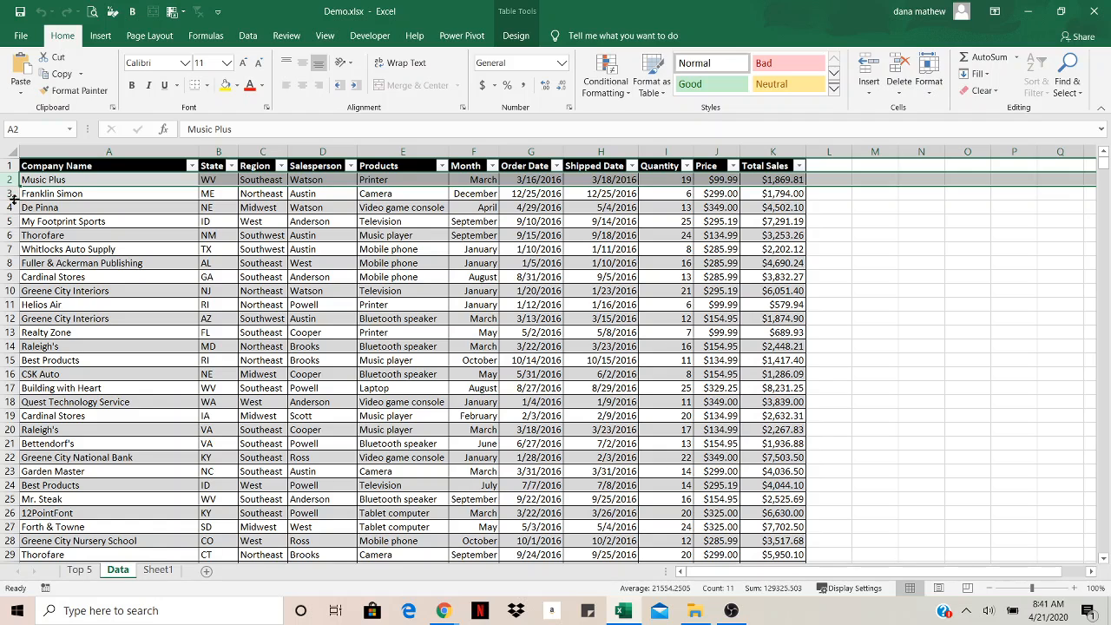
{"action": "left_click", "coordinate": [11, 194]}
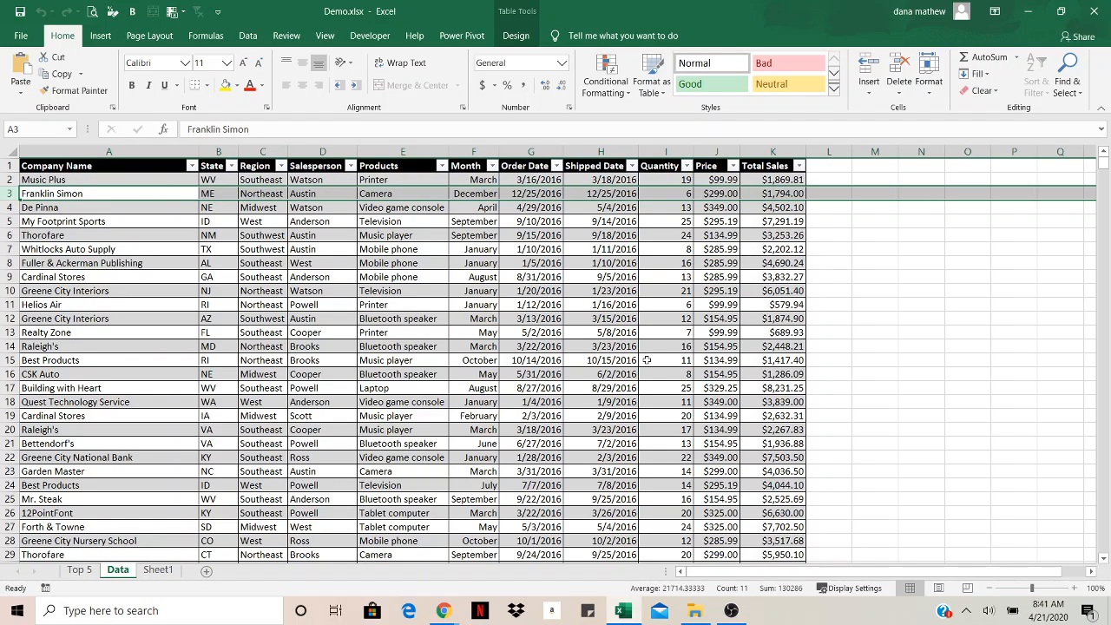
{"action": "scroll", "coordinate": [601, 320], "scroll_direction": "down", "scroll_amount": 6}
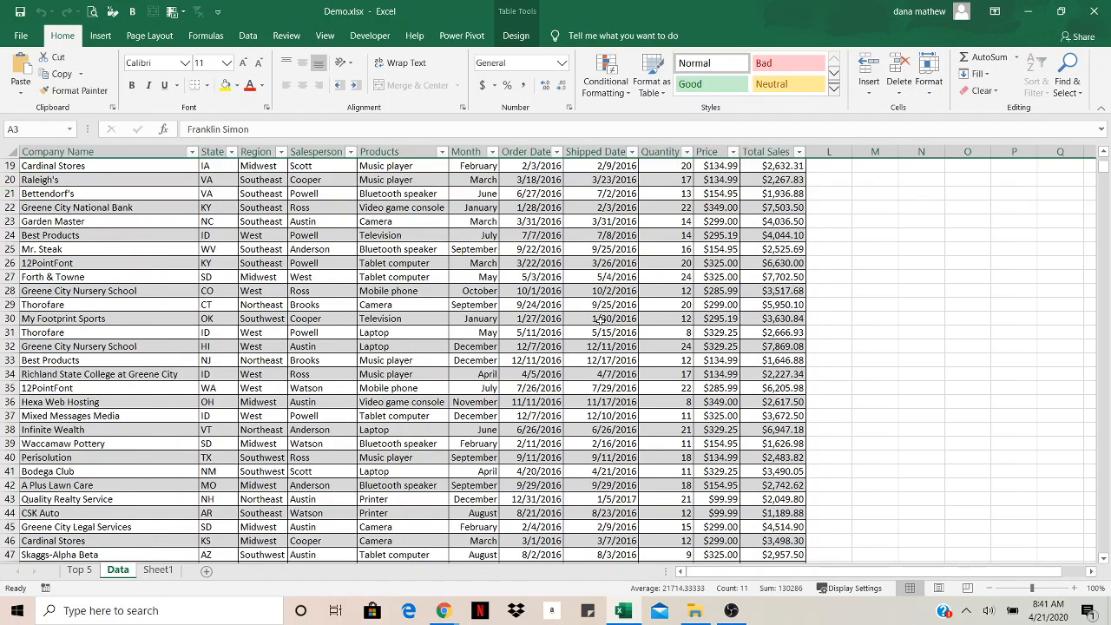
{"action": "left_click", "coordinate": [674, 272]}
{"action": "scroll", "coordinate": [660, 286], "scroll_direction": "down", "scroll_amount": 9}
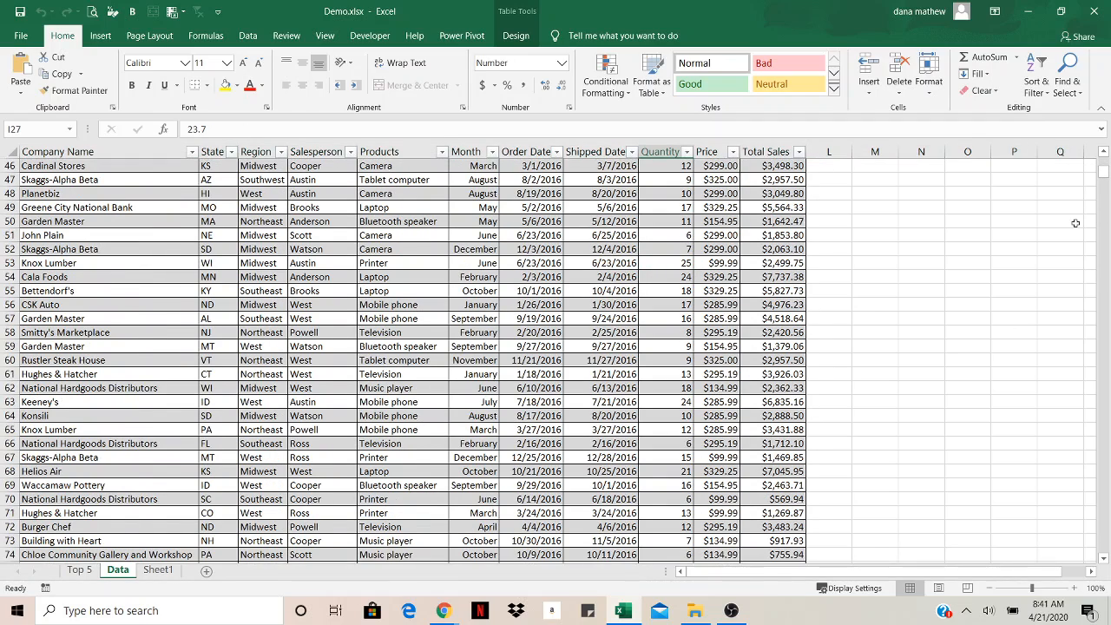
{"action": "left_click_drag", "start_coordinate": [1104, 179], "coordinate": [1105, 165]}
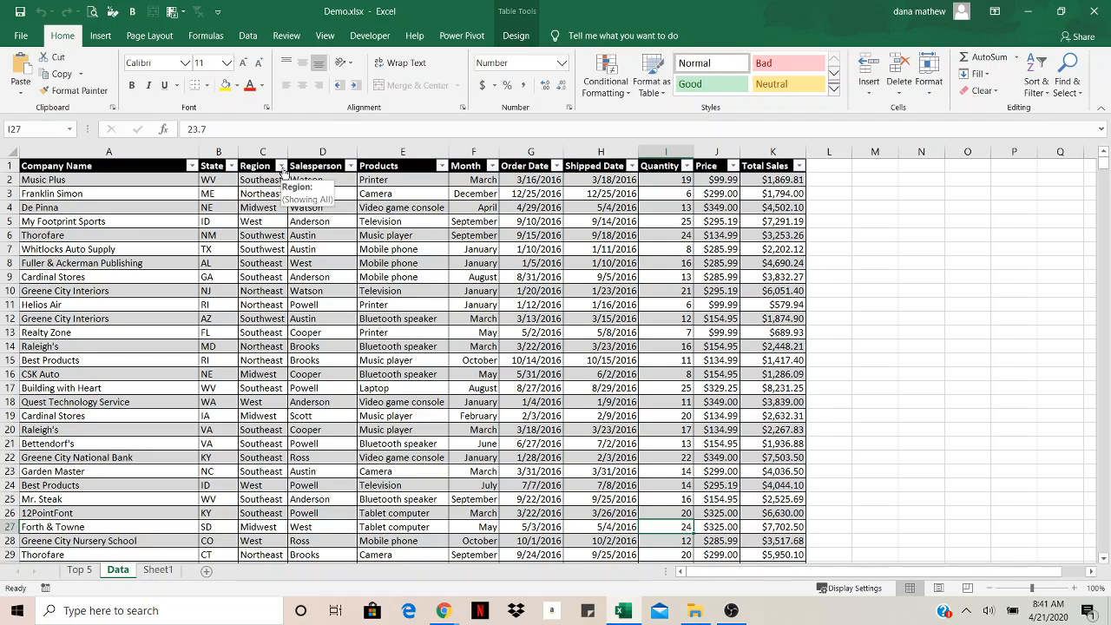
Filter the Region column to show only Southeast
{"action": "left_click", "coordinate": [281, 166]}
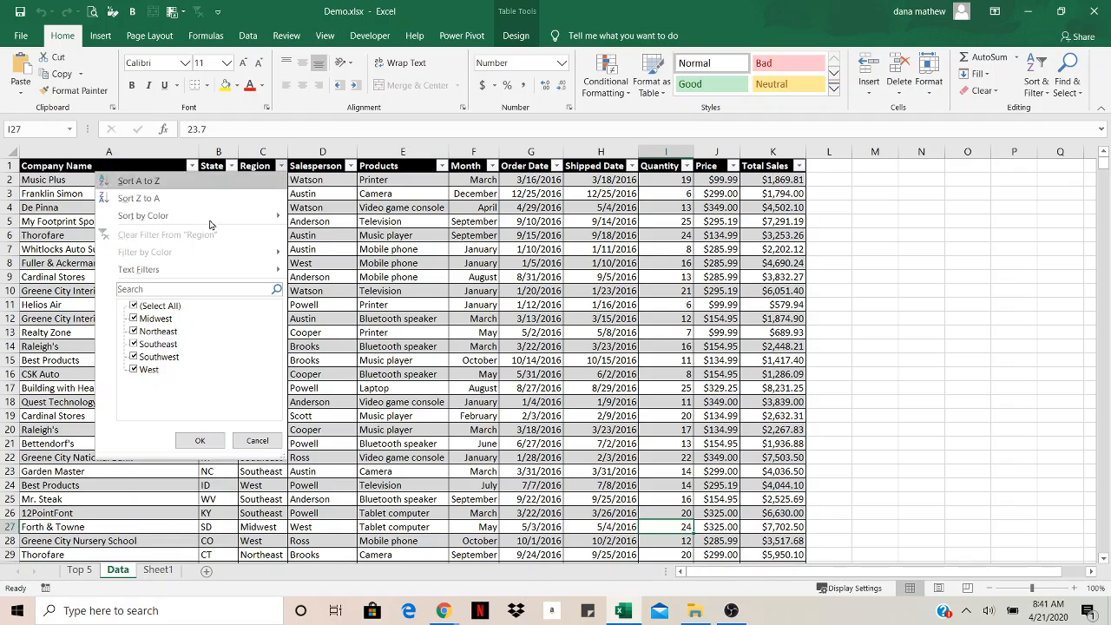
{"action": "left_click", "coordinate": [135, 306]}
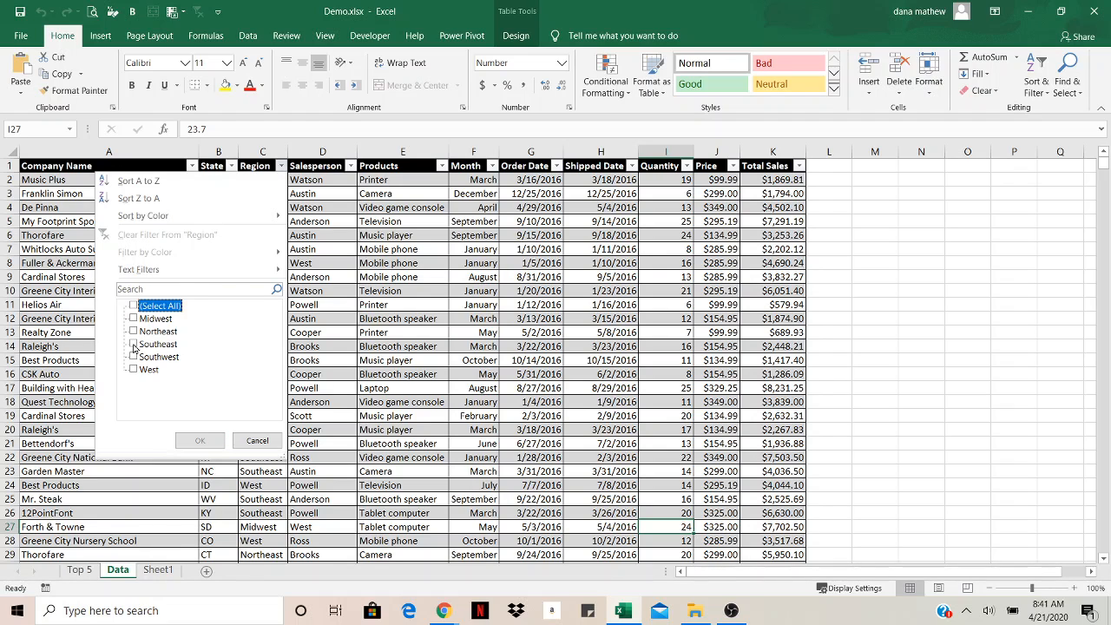
{"action": "left_click", "coordinate": [133, 345]}
{"action": "left_click", "coordinate": [200, 440]}
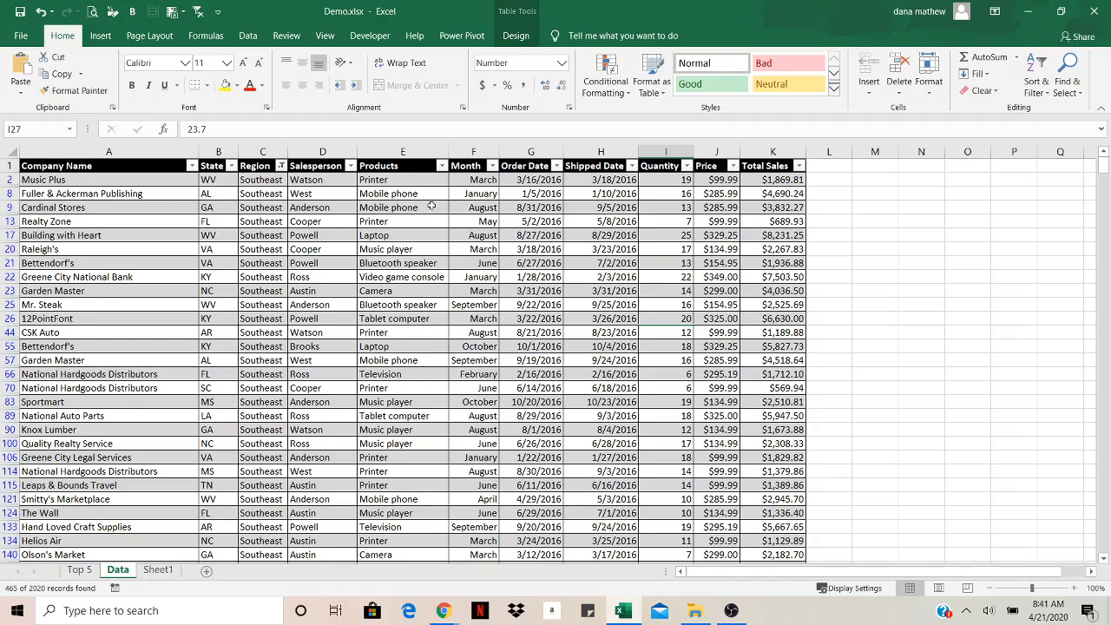
Filter the Products column to show only Video game console
{"action": "left_click", "coordinate": [441, 165]}
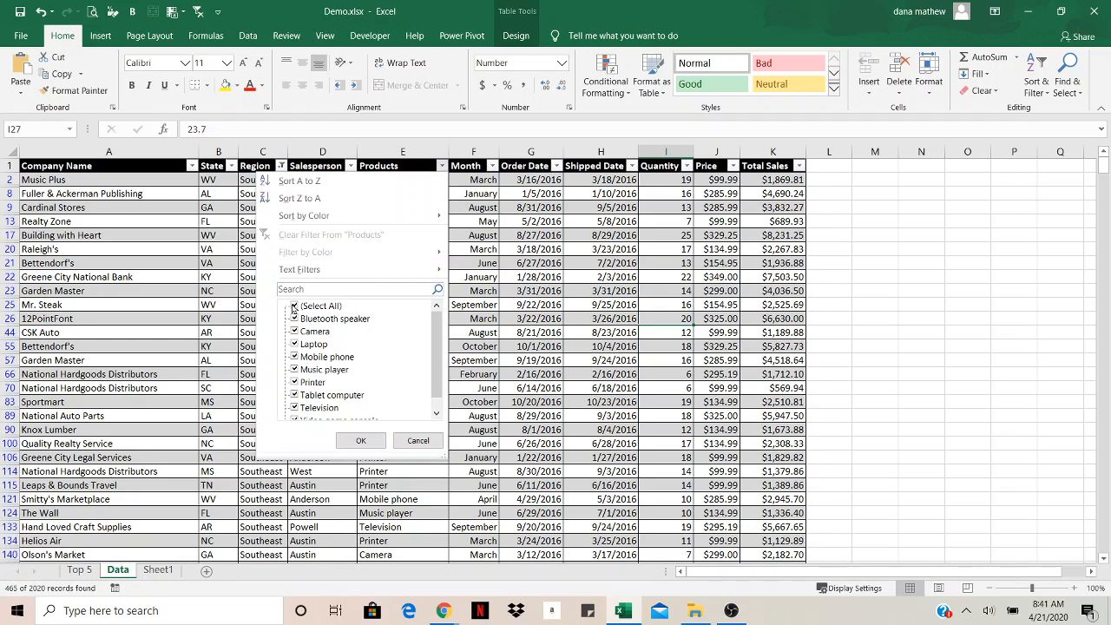
{"action": "left_click", "coordinate": [293, 306]}
{"action": "scroll", "coordinate": [434, 352], "scroll_direction": "down", "scroll_amount": 1}
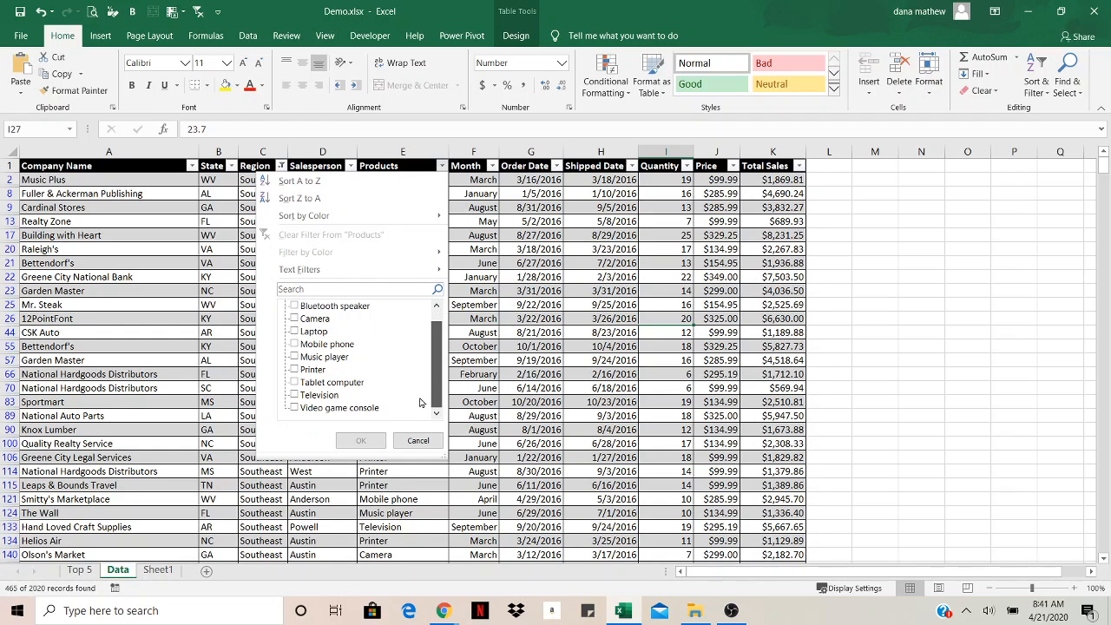
{"action": "left_click", "coordinate": [293, 408]}
{"action": "left_click", "coordinate": [360, 440]}
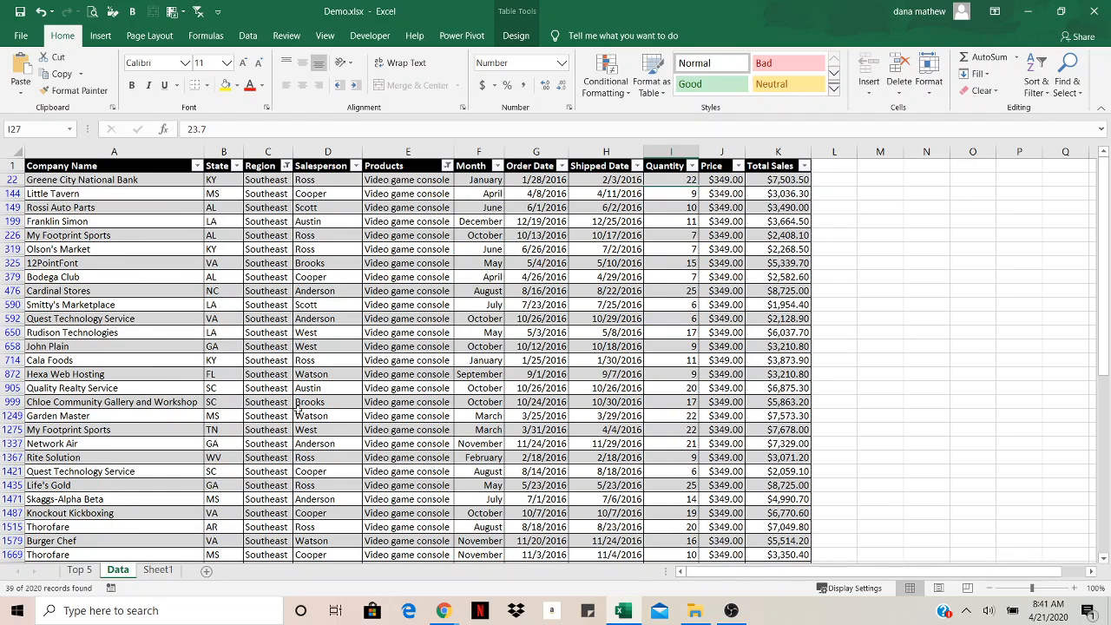
Jump to the end of the filtered table and inspect the subtotal formulas in the Total row
{"action": "left_click", "coordinate": [455, 346]}
{"action": "key", "text": "ctrl+Up"}
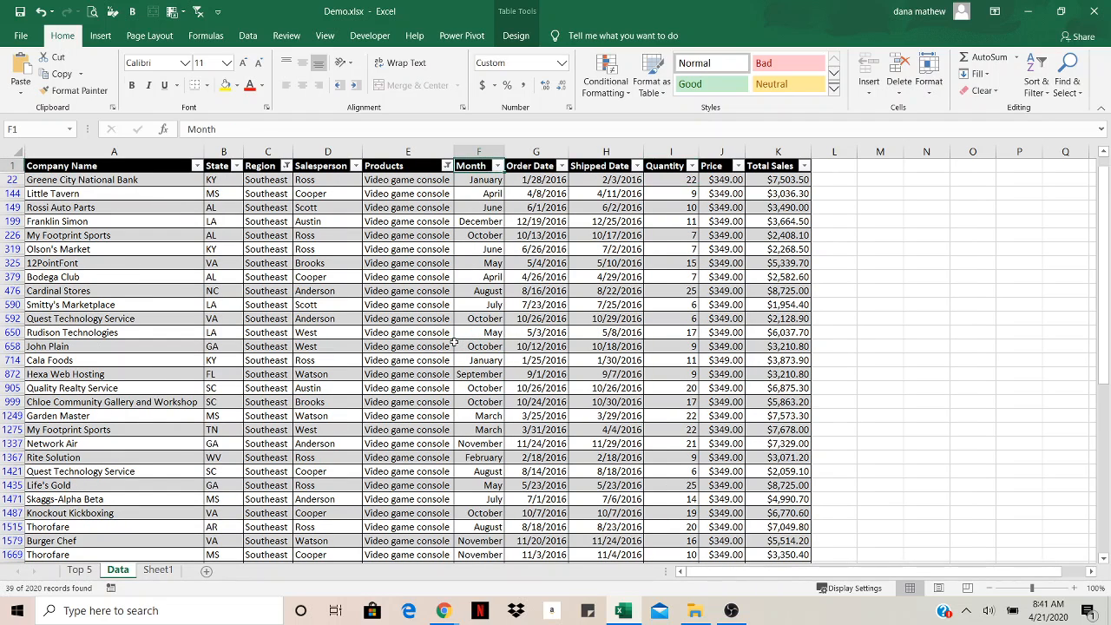
{"action": "key", "text": "ctrl+Down"}
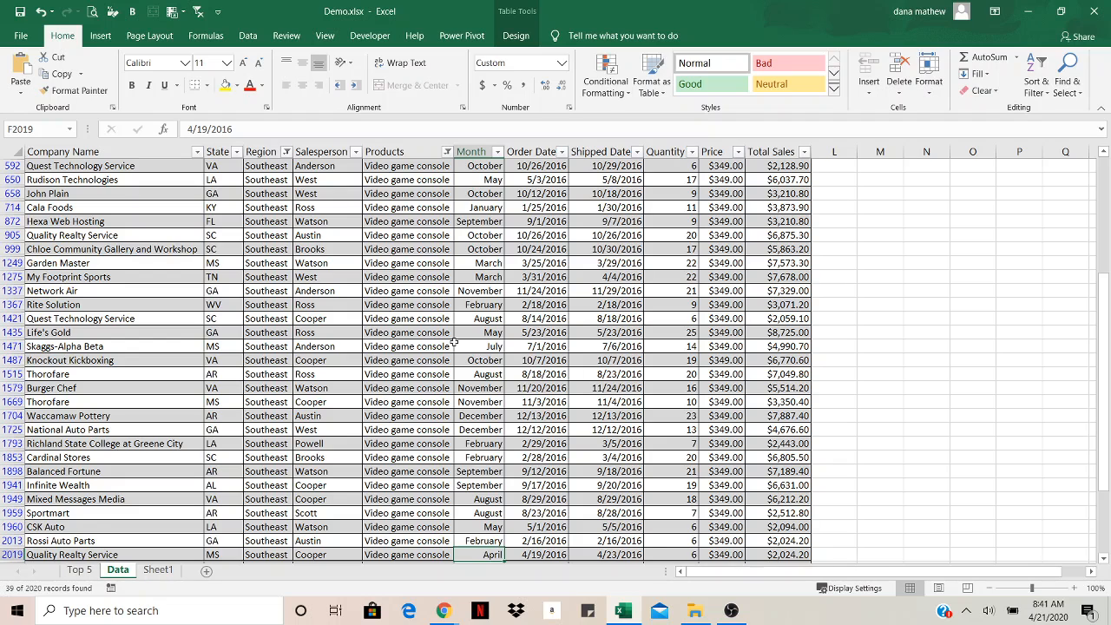
{"action": "scroll", "coordinate": [460, 365], "scroll_direction": "down", "scroll_amount": 2}
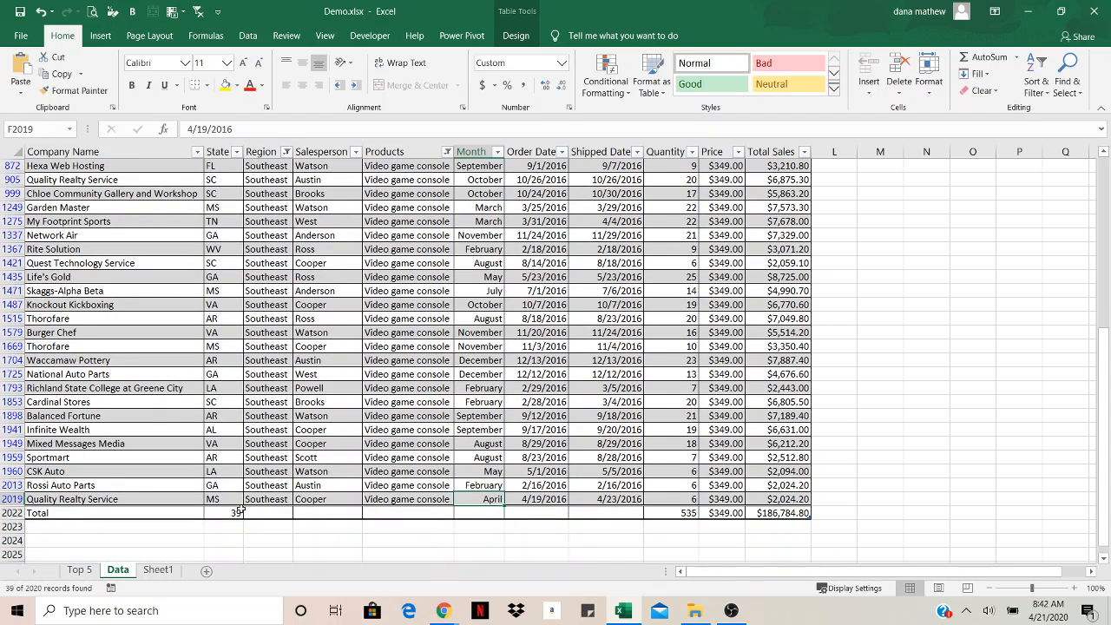
{"action": "left_click", "coordinate": [238, 512]}
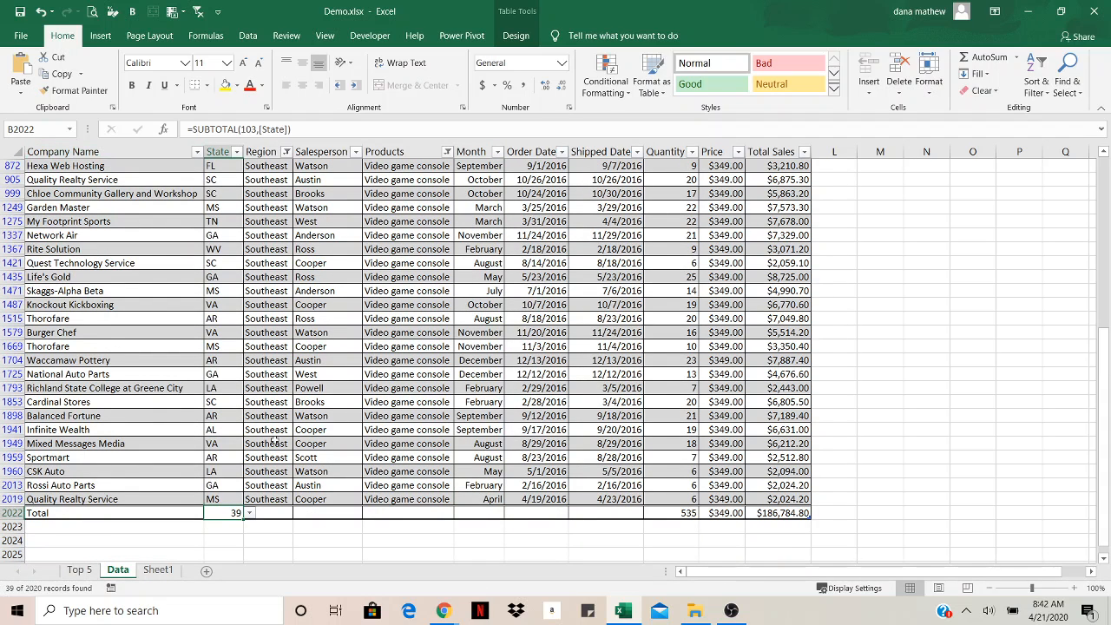
{"action": "left_click", "coordinate": [688, 513]}
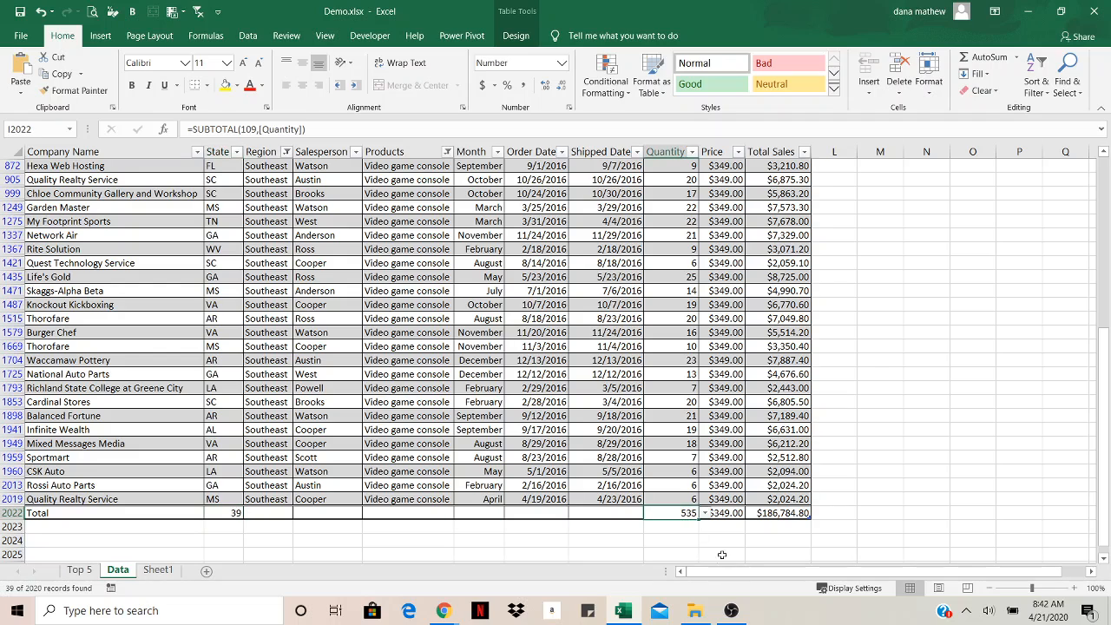
{"action": "left_click", "coordinate": [732, 513]}
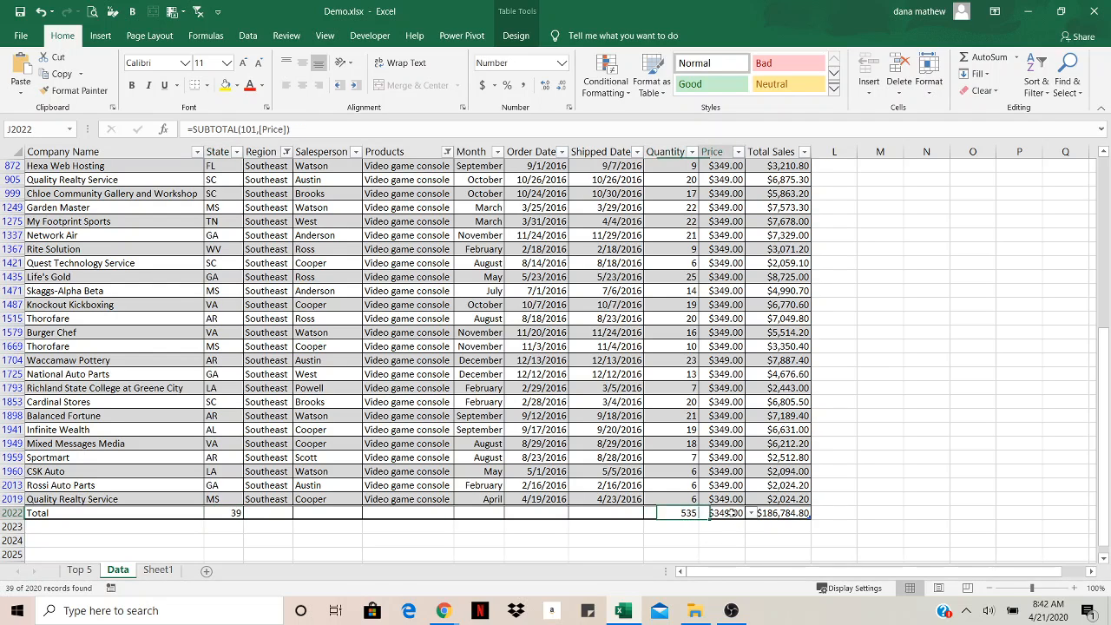
{"action": "left_click", "coordinate": [797, 513]}
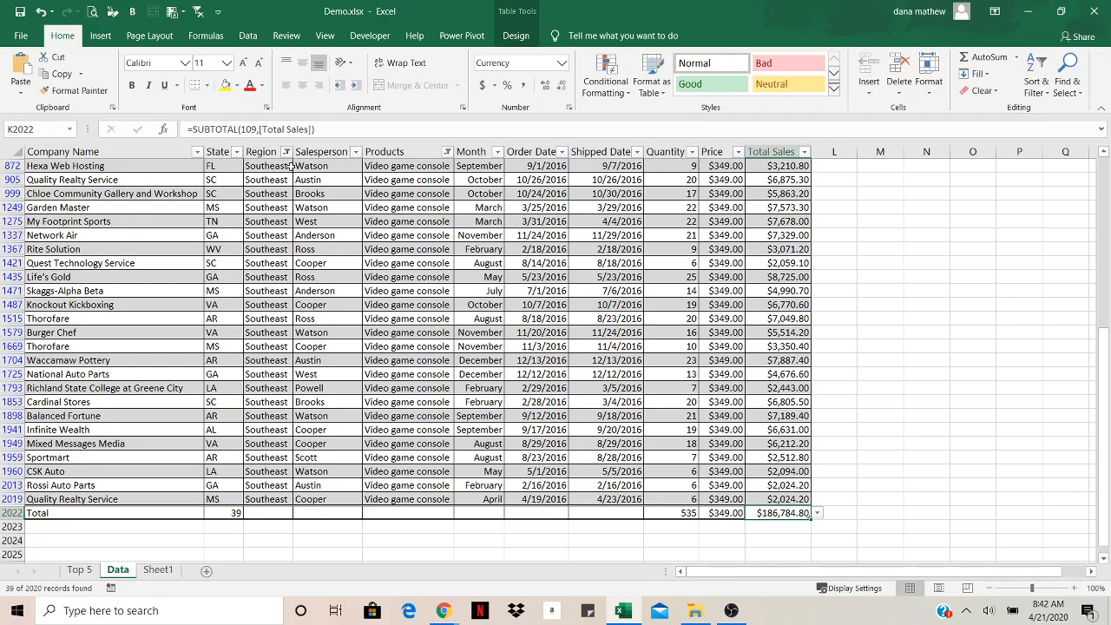
Change the Region filter to show only Northeast instead of Southeast
{"action": "left_click", "coordinate": [286, 152]}
{"action": "left_click", "coordinate": [138, 318]}
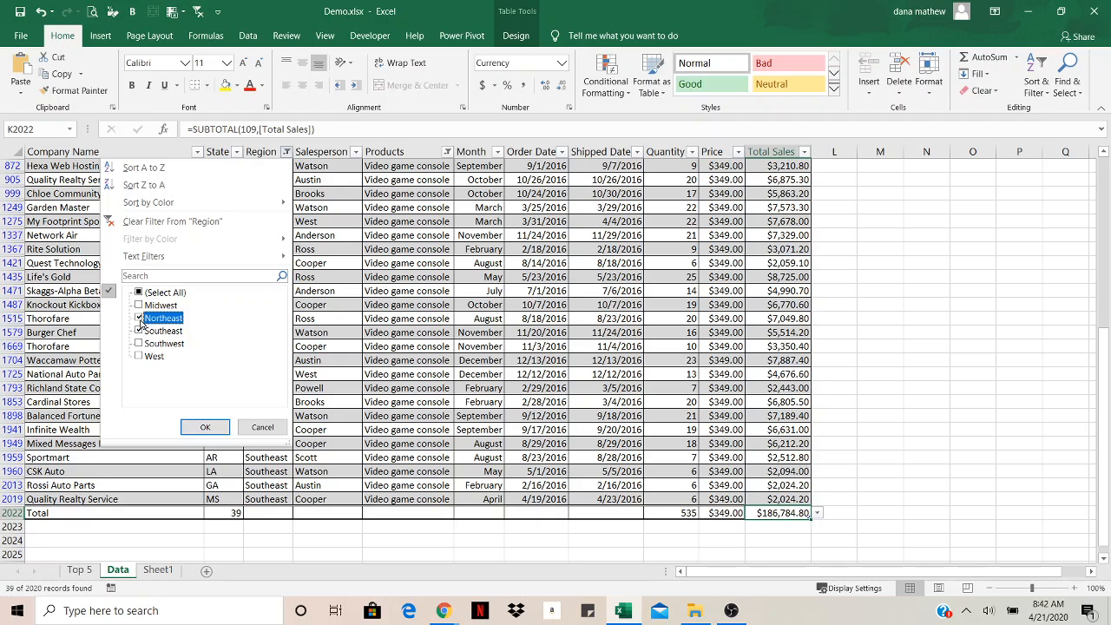
{"action": "left_click", "coordinate": [139, 331]}
{"action": "left_click", "coordinate": [205, 429]}
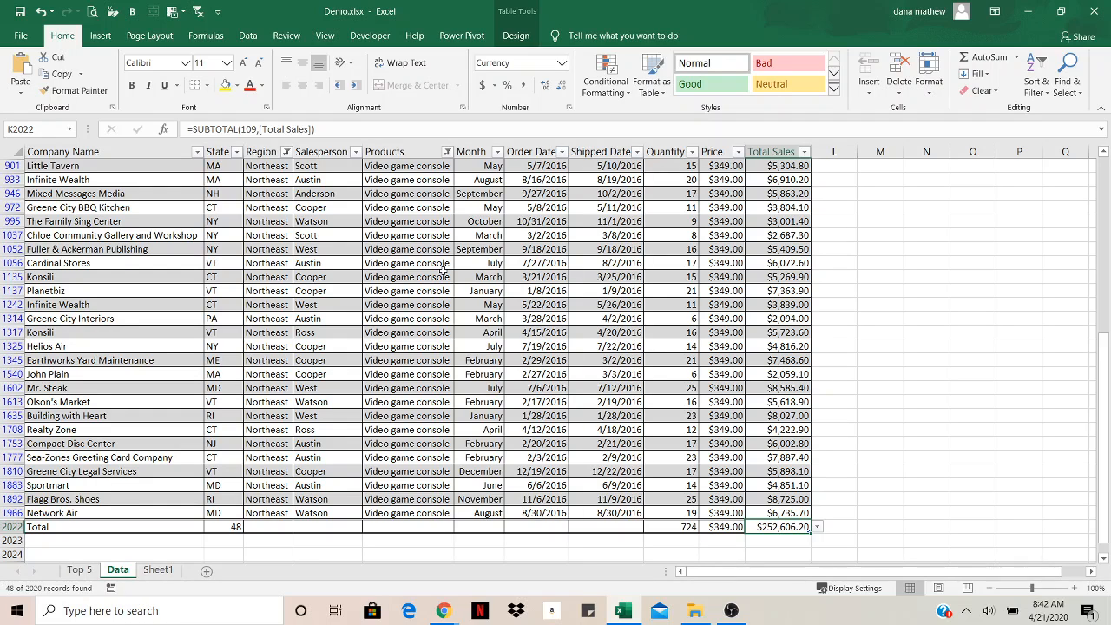
Clear all filters from the table and return to the top of the sheet
{"action": "left_click", "coordinate": [365, 208]}
{"action": "left_click", "coordinate": [256, 41]}
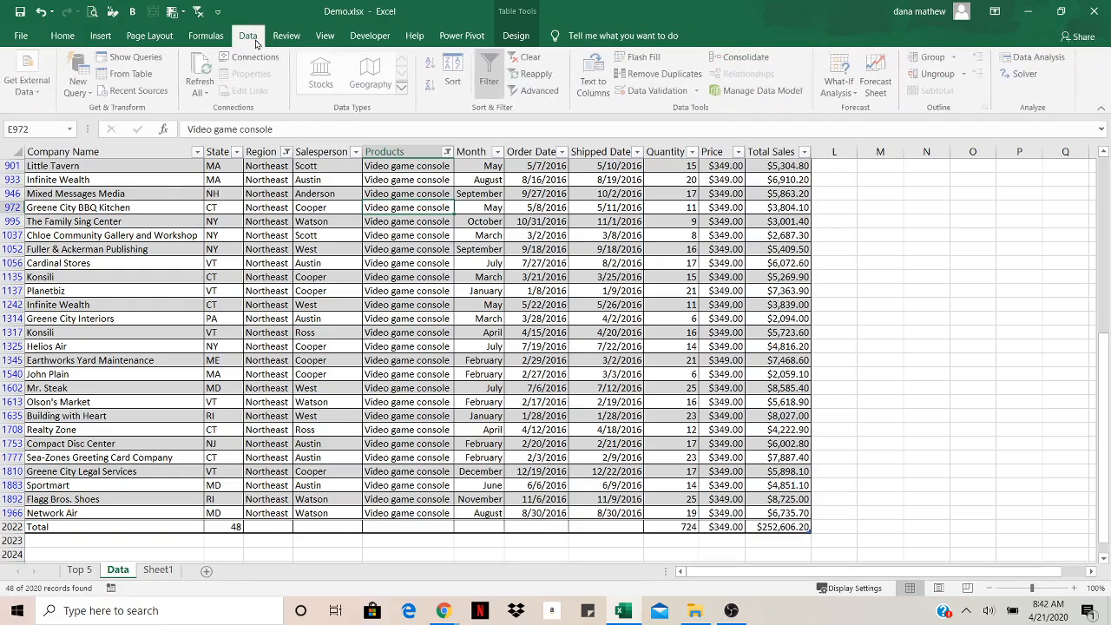
{"action": "left_click", "coordinate": [526, 58]}
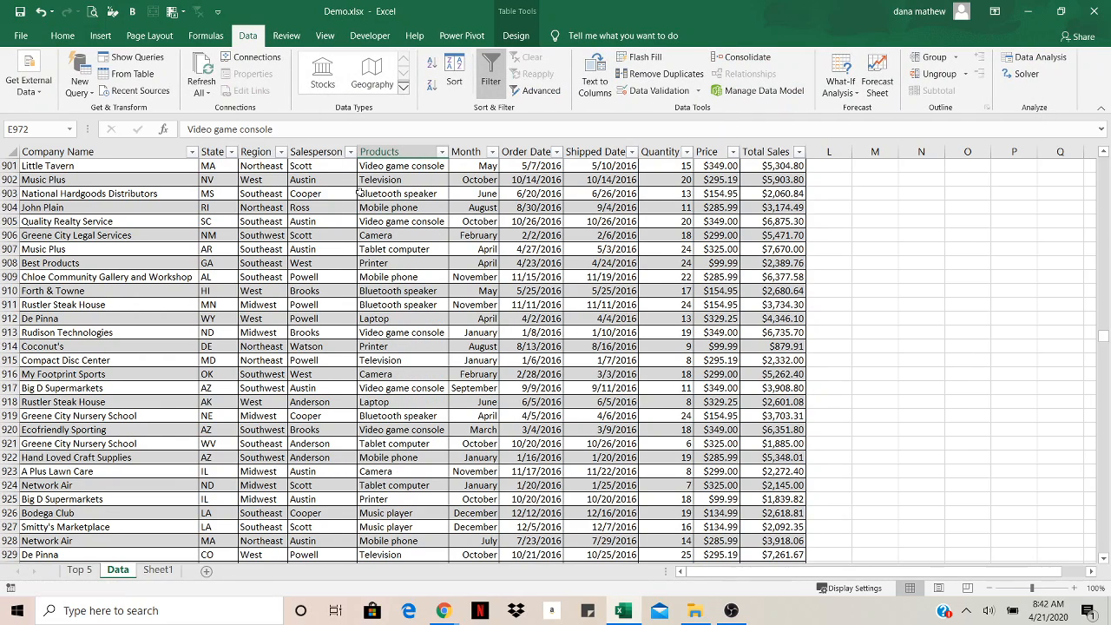
{"action": "left_click", "coordinate": [393, 193]}
{"action": "key", "text": "ctrl+Home"}
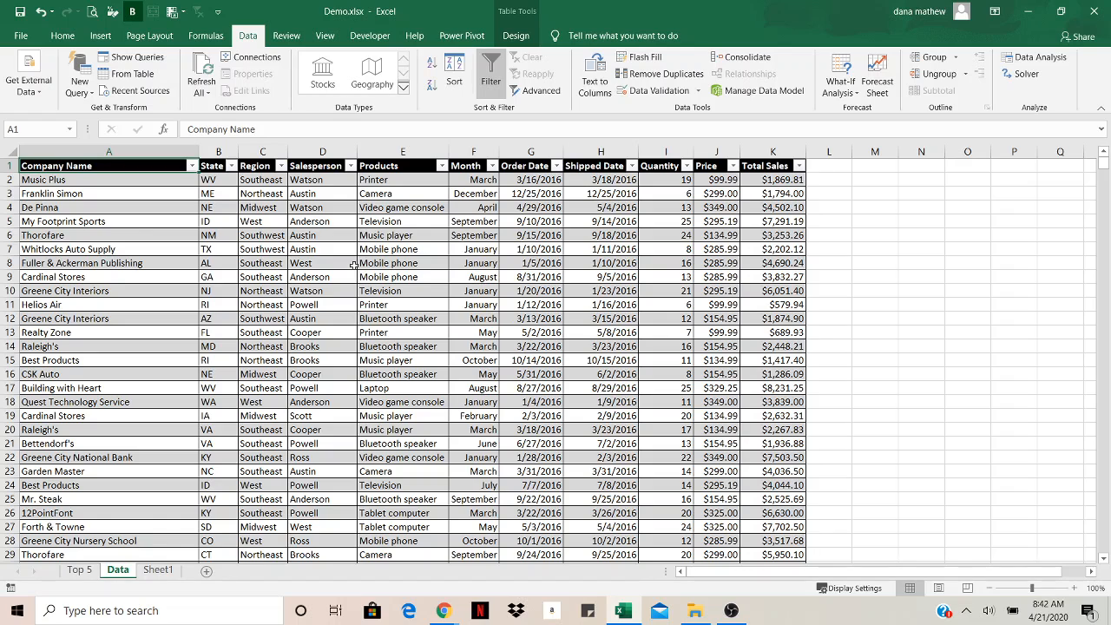
Insert a PivotTable from the SalesData table on a new worksheet and add Products to its rows
{"action": "left_click", "coordinate": [404, 294]}
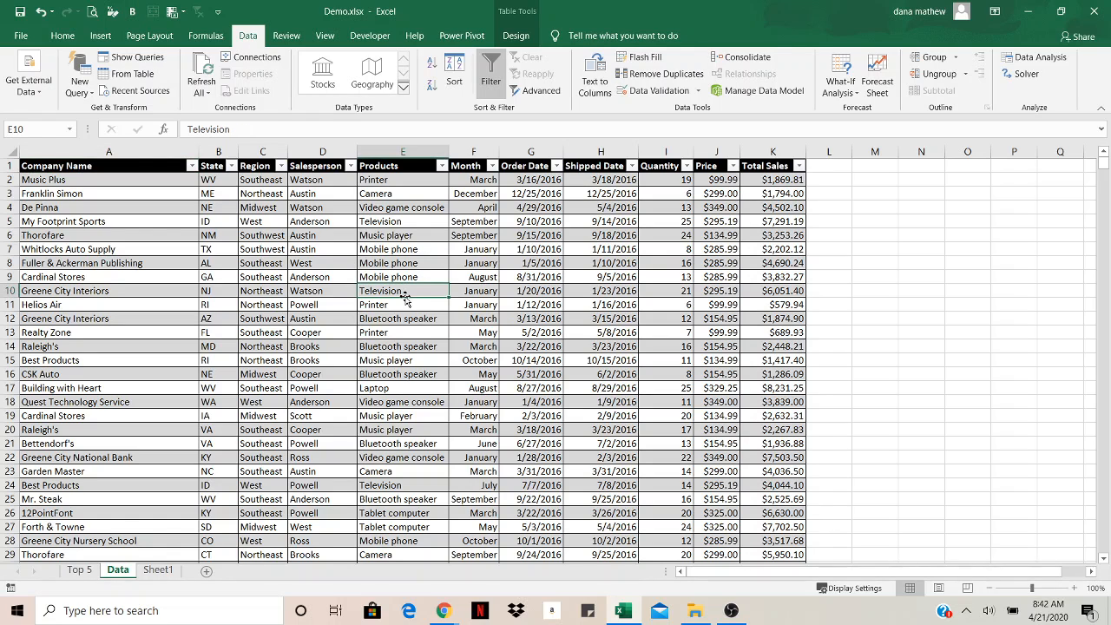
{"action": "left_click", "coordinate": [101, 36]}
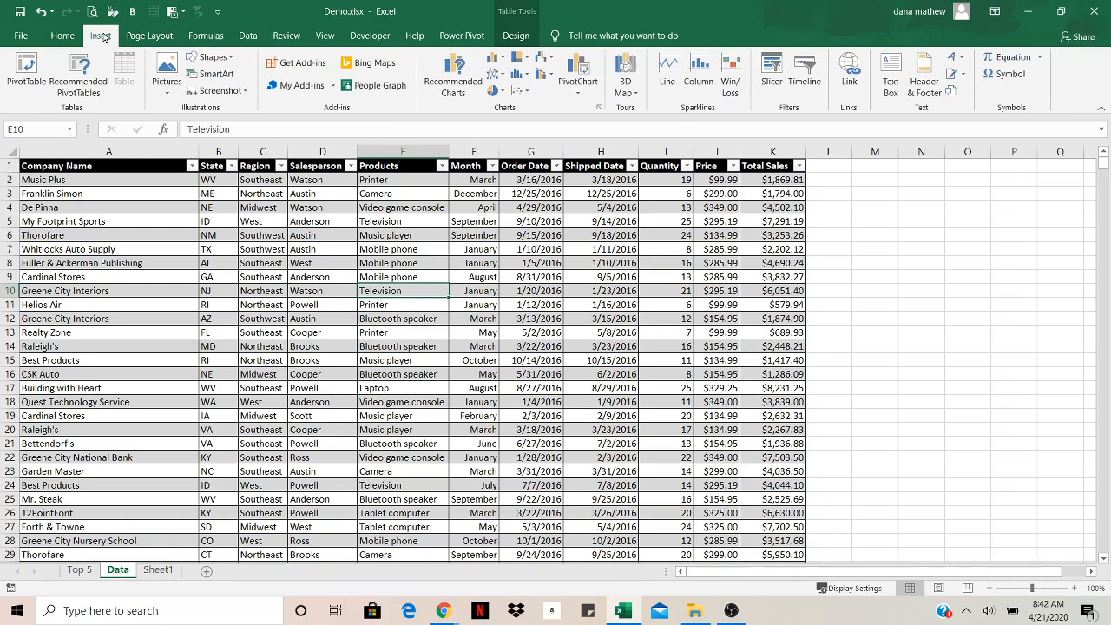
{"action": "left_click", "coordinate": [27, 76]}
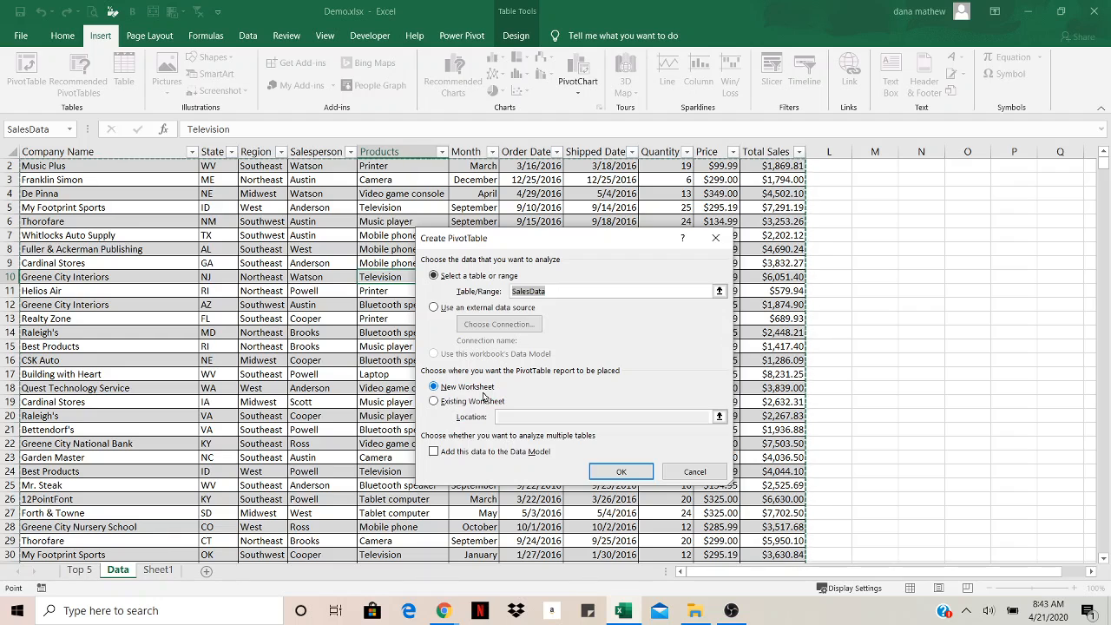
{"action": "left_click", "coordinate": [632, 472]}
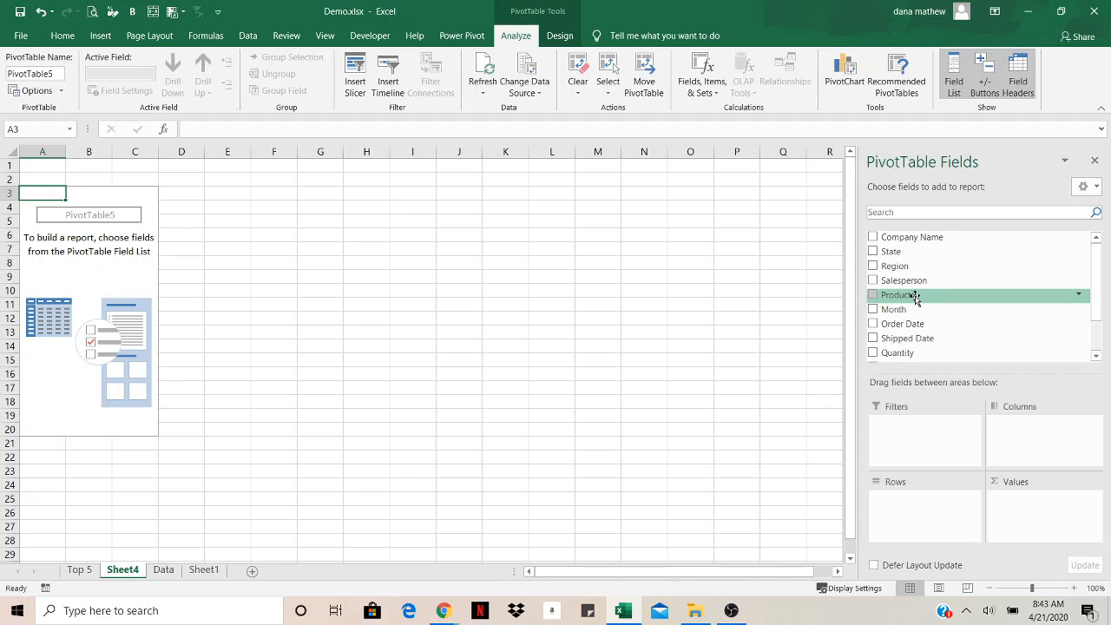
{"action": "left_click_drag", "start_coordinate": [915, 298], "coordinate": [910, 508]}
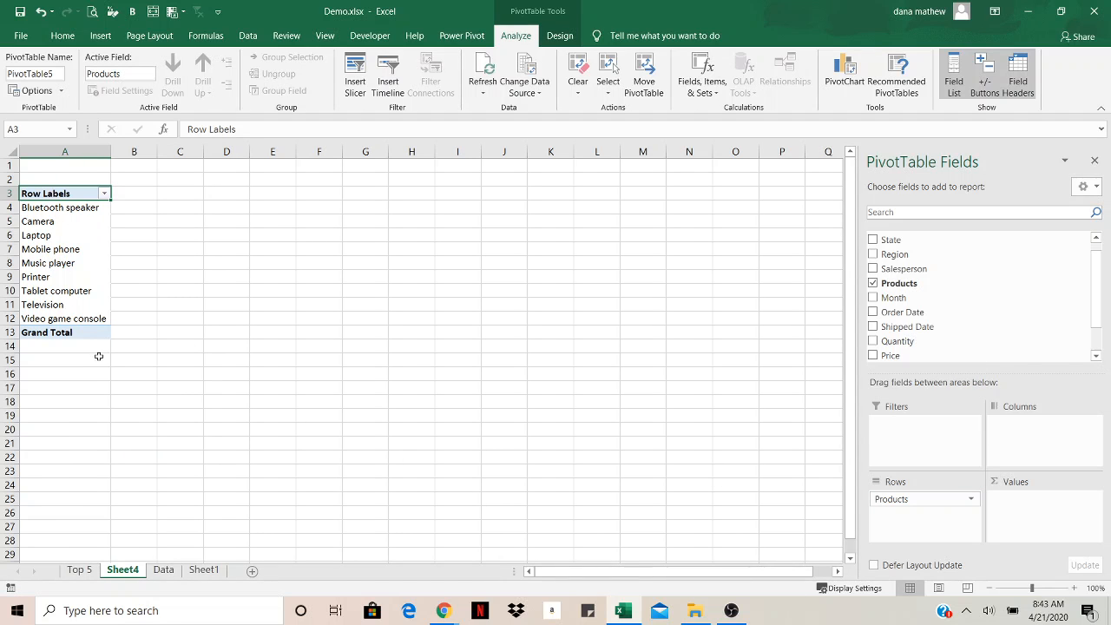
Review the Products column on the Data sheet, then return to the PivotTable sheet
{"action": "left_click", "coordinate": [163, 569]}
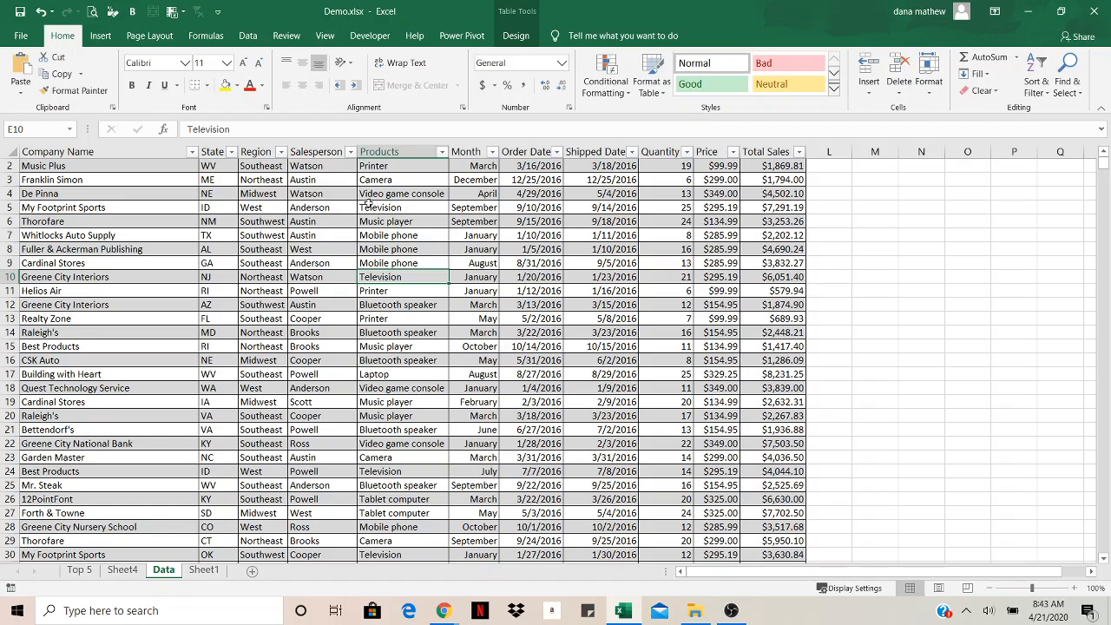
{"action": "left_click_drag", "start_coordinate": [384, 193], "coordinate": [382, 460]}
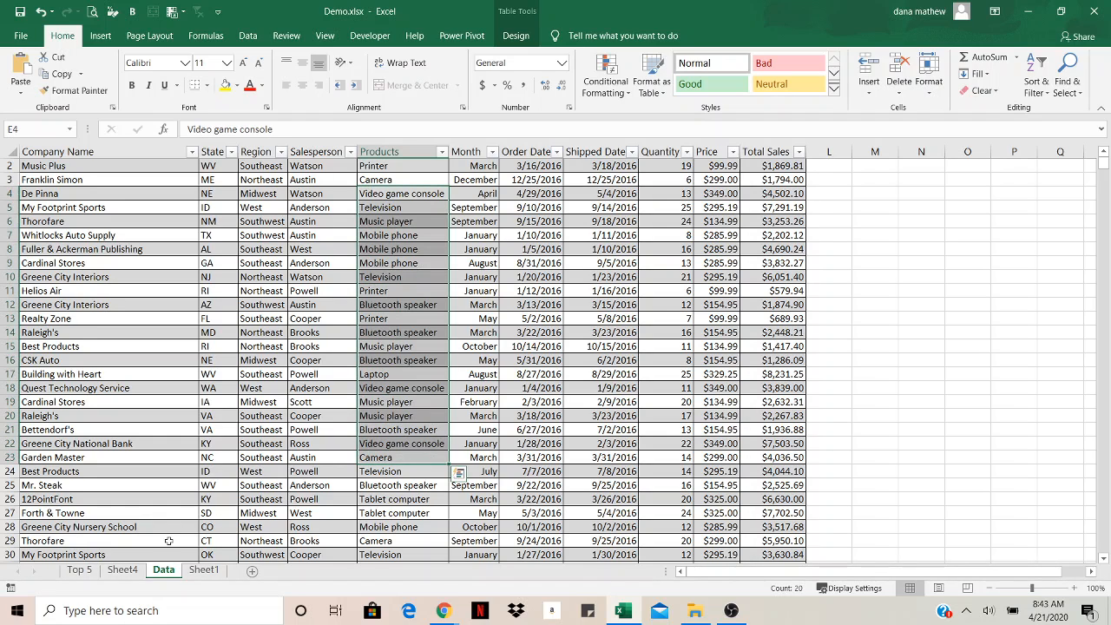
{"action": "left_click", "coordinate": [122, 570]}
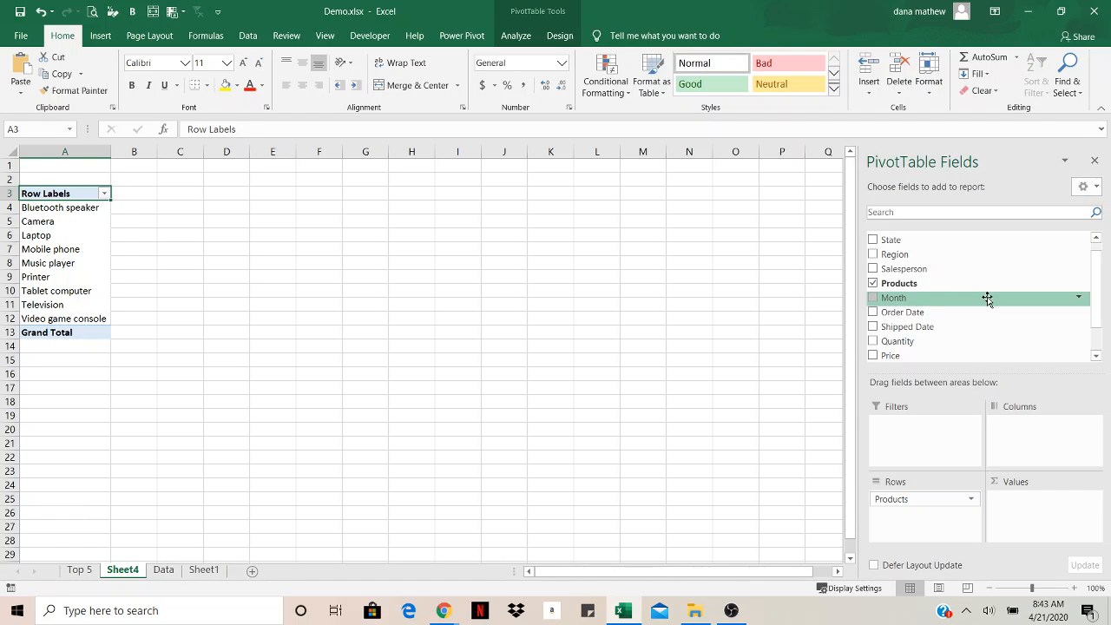
Add the Total Sales field to the PivotTable's values
{"action": "scroll", "coordinate": [1093, 280], "scroll_direction": "down", "scroll_amount": 1}
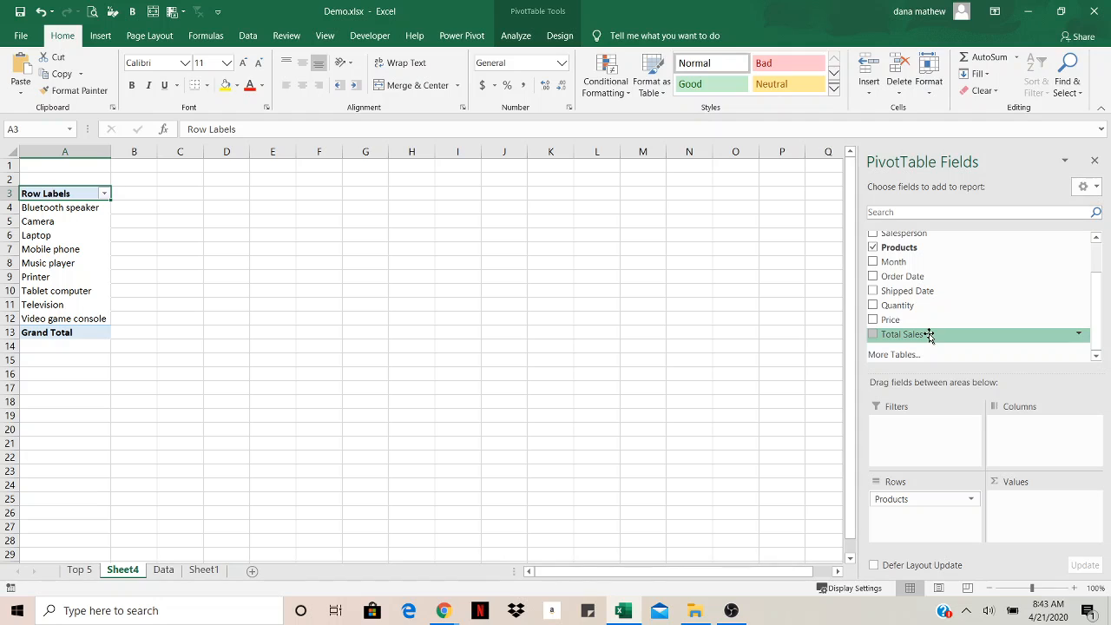
{"action": "left_click_drag", "start_coordinate": [929, 335], "coordinate": [1022, 492]}
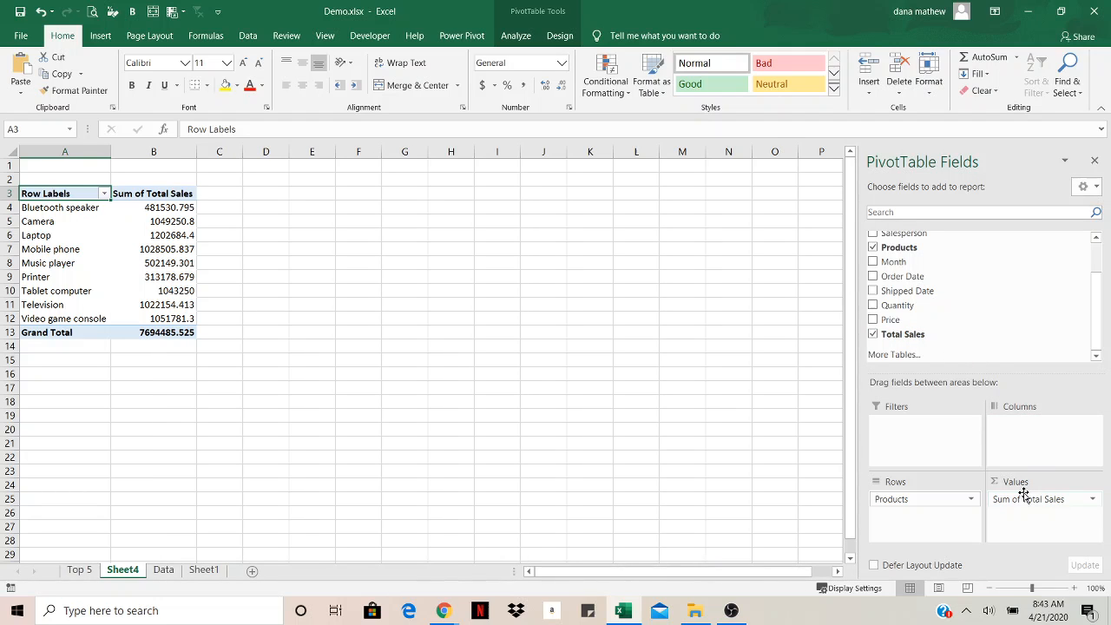
{"action": "left_click", "coordinate": [125, 192]}
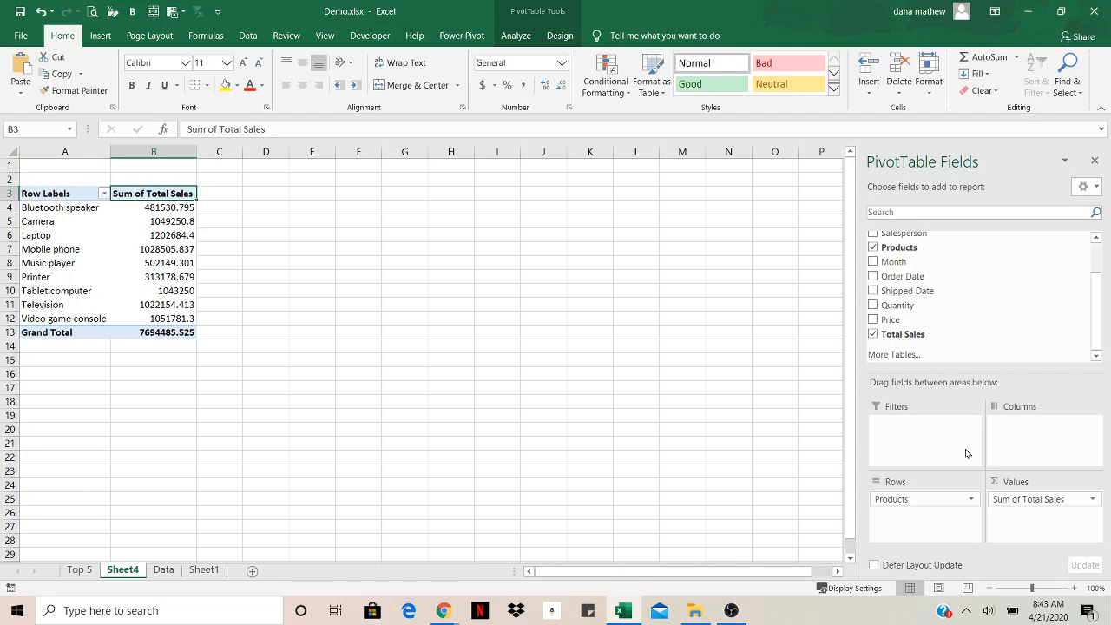
Rename the value field to Sales Total and format it as Currency with 2 decimal places
{"action": "left_click", "coordinate": [1095, 504]}
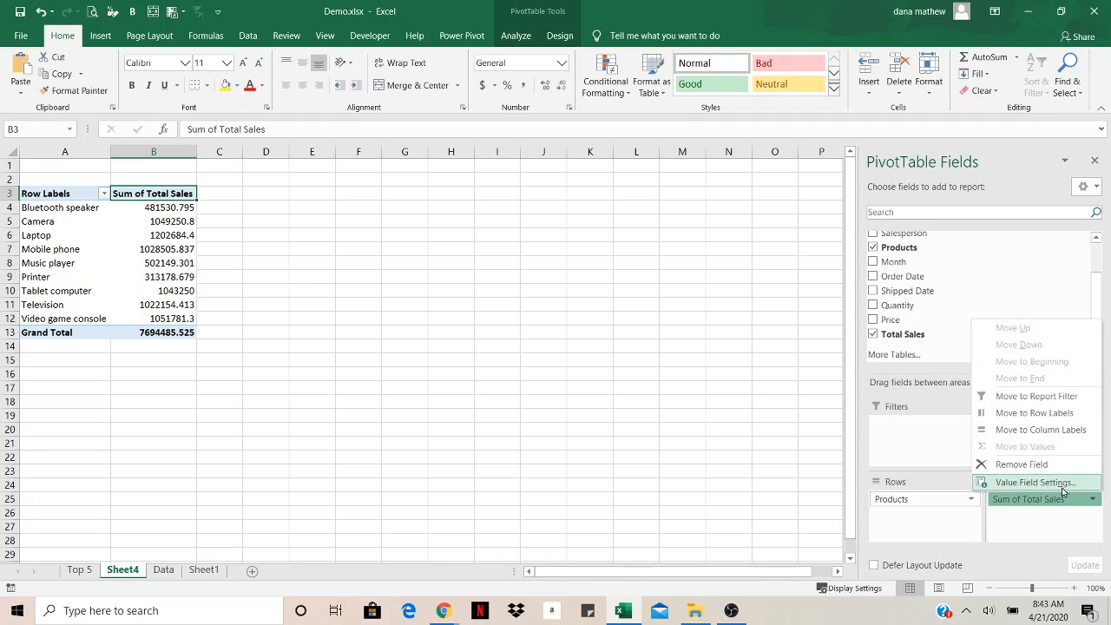
{"action": "left_click", "coordinate": [1024, 481]}
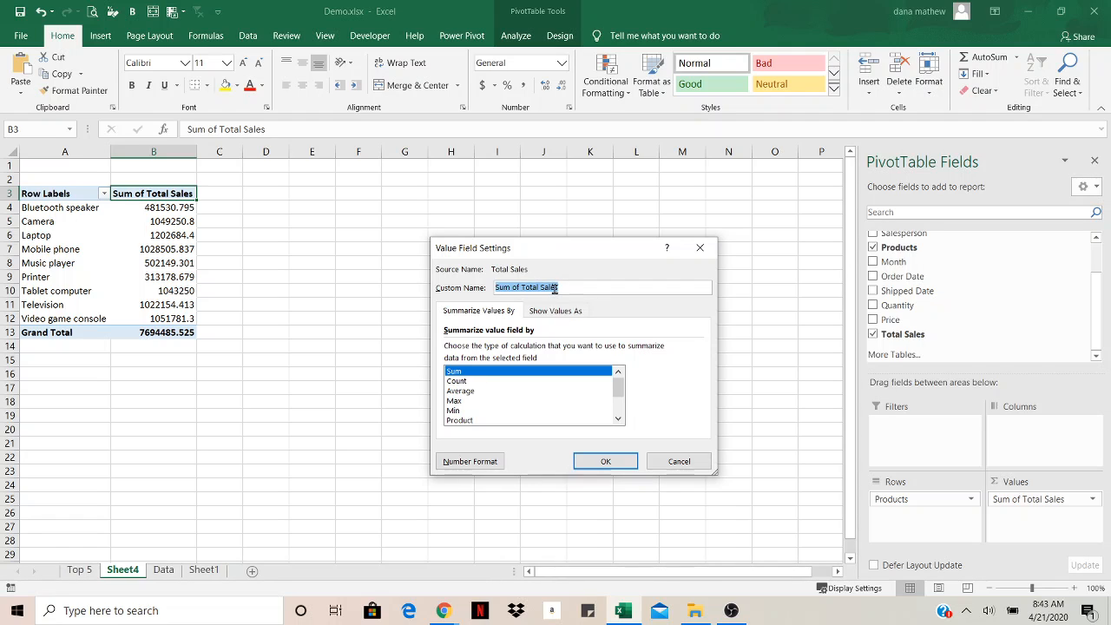
{"action": "type", "text": "Sales Total"}
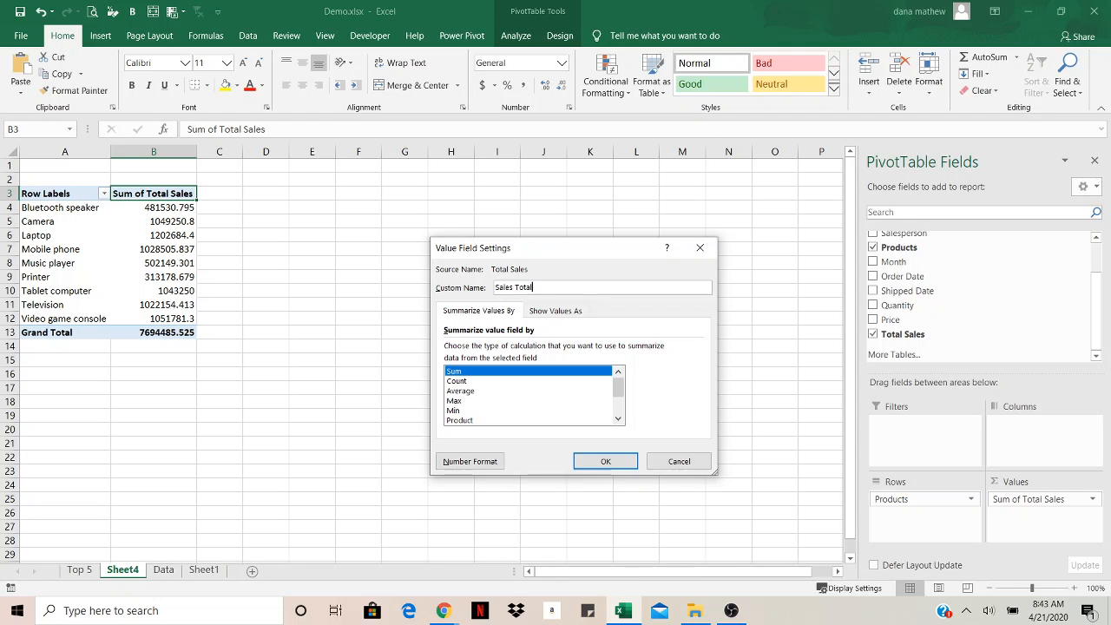
{"action": "left_click", "coordinate": [472, 461]}
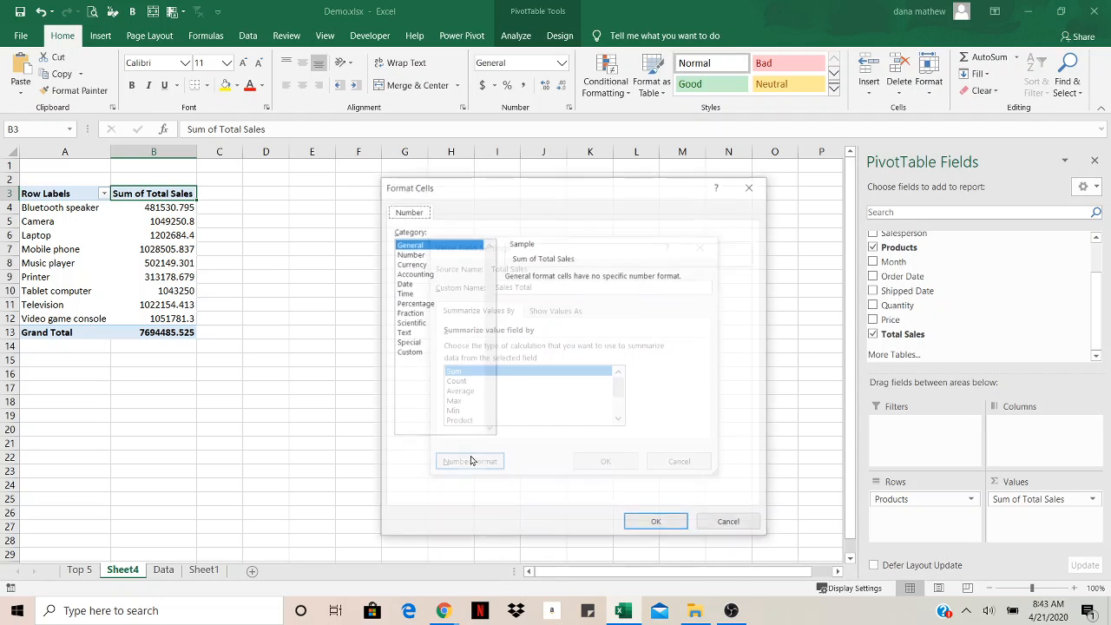
{"action": "left_click", "coordinate": [424, 264]}
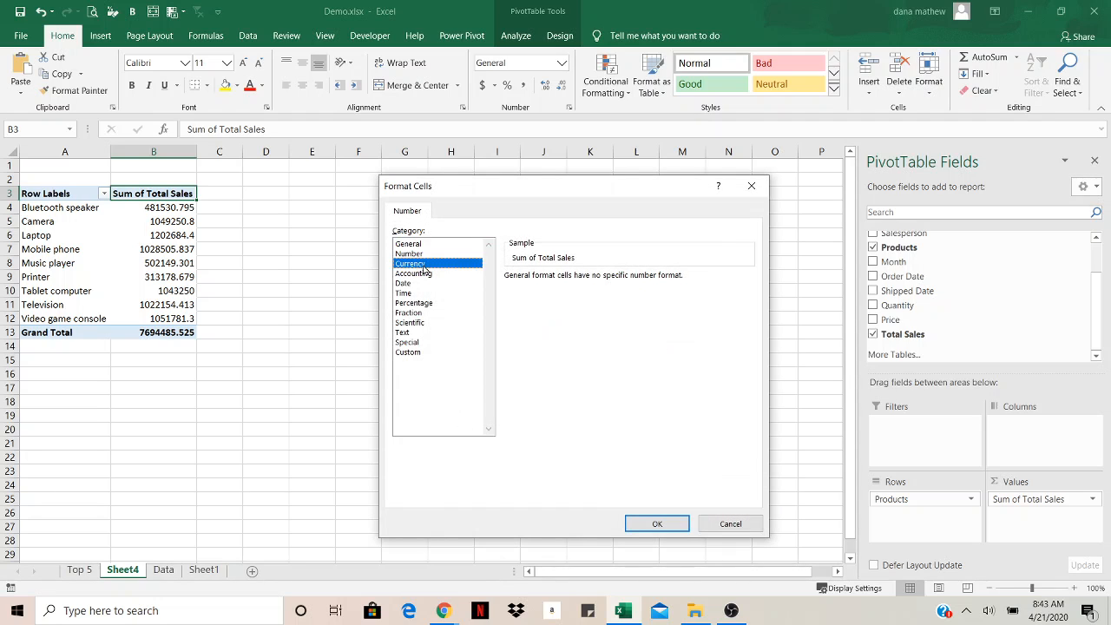
{"action": "left_click", "coordinate": [657, 524]}
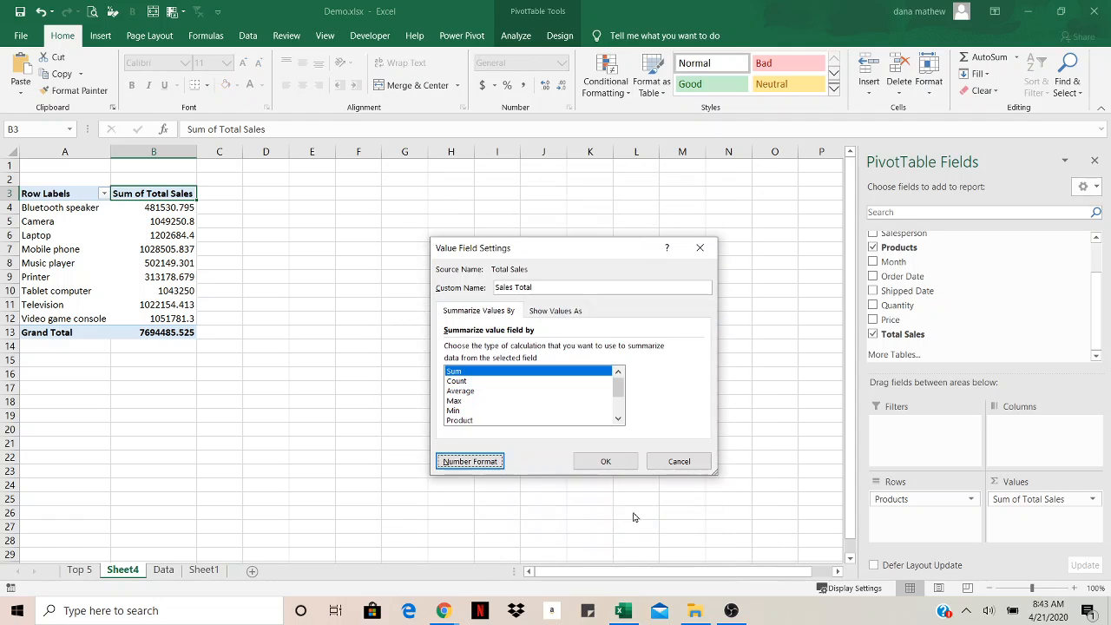
{"action": "left_click", "coordinate": [605, 461]}
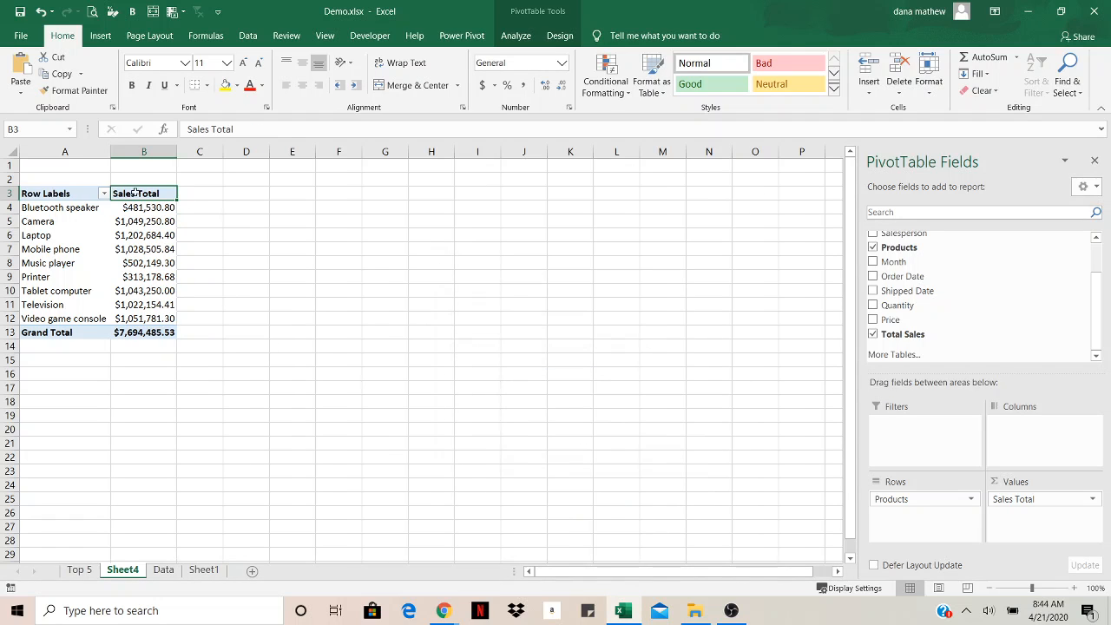
Rename the row labels header to Products
{"action": "left_click", "coordinate": [57, 194]}
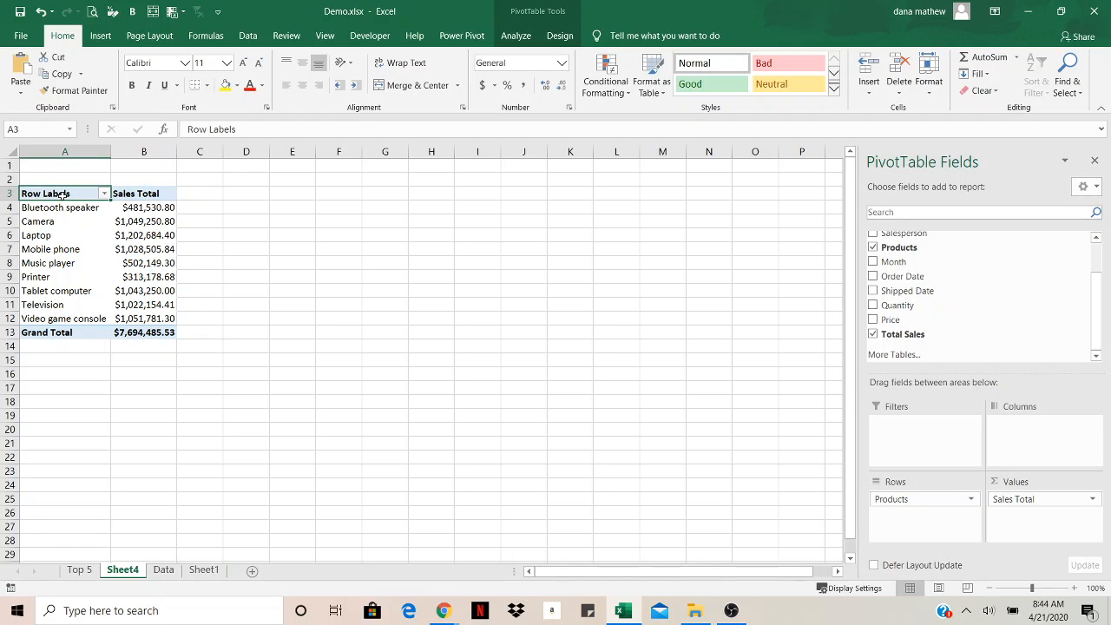
{"action": "type", "text": "Proeu"}
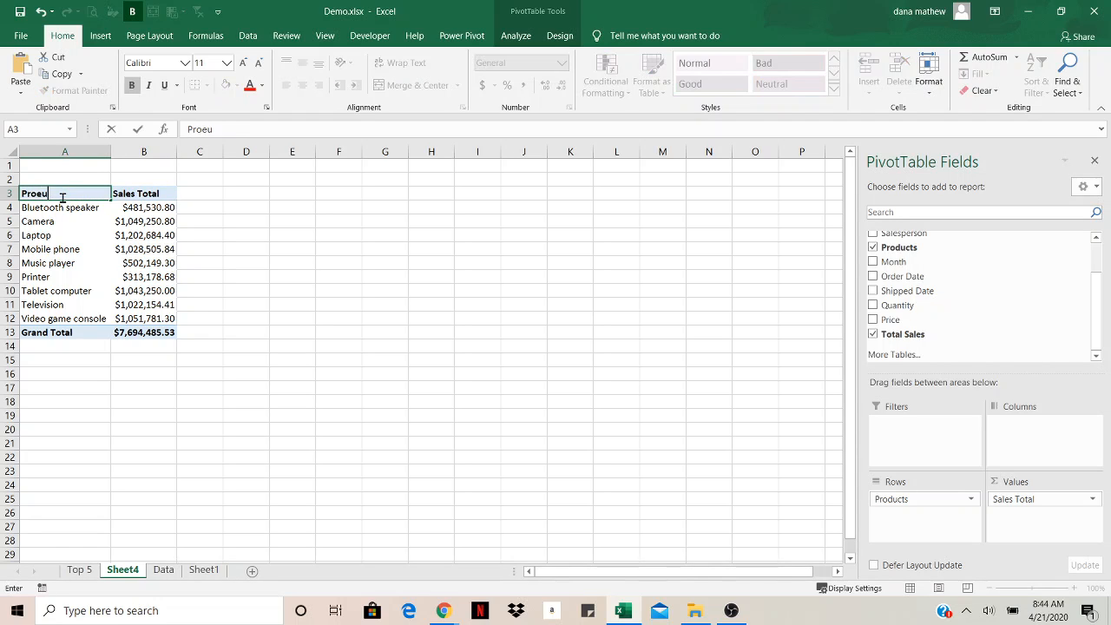
{"action": "key", "text": "BackSpace"}
{"action": "key", "text": "BackSpace"}
{"action": "type", "text": "ducts"}
{"action": "key", "text": "Return"}
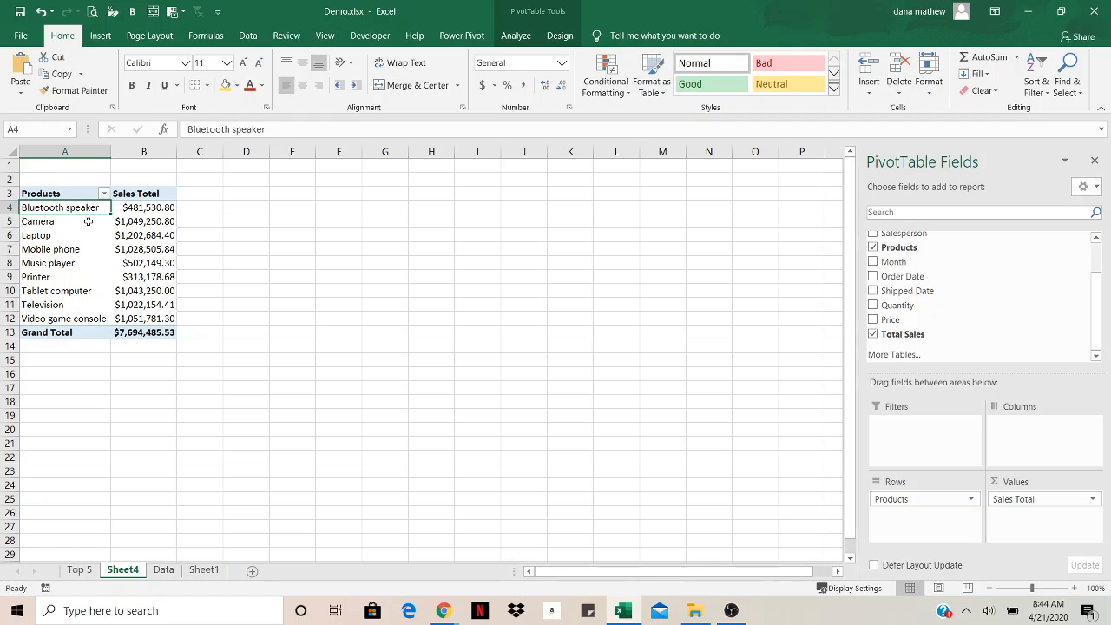
Sort the products by sales total from largest to smallest
{"action": "left_click", "coordinate": [65, 252]}
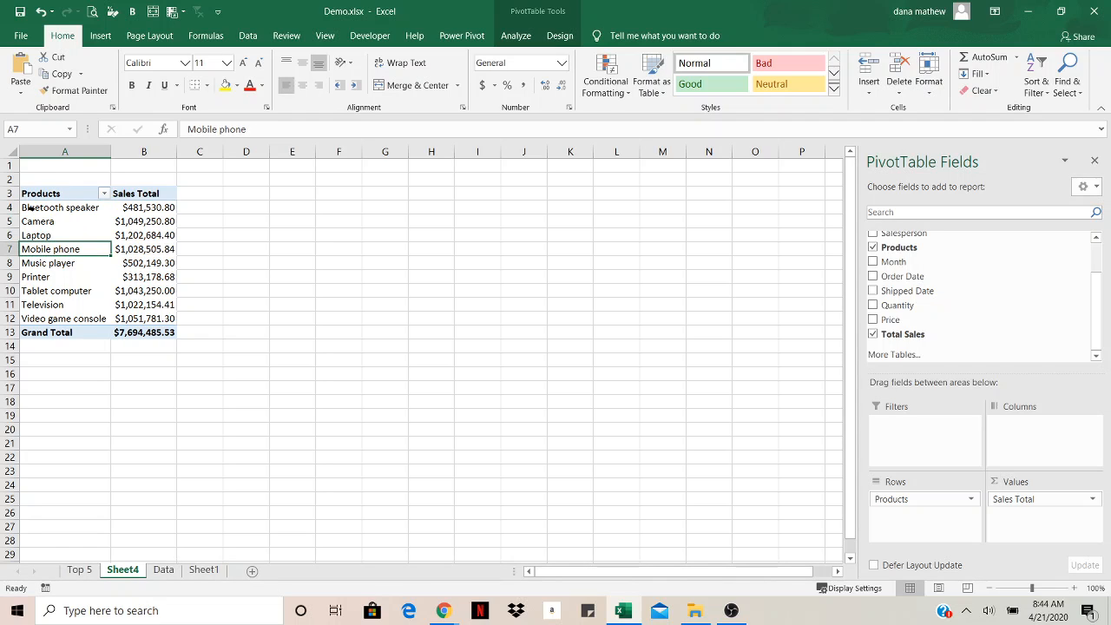
{"action": "left_click_drag", "start_coordinate": [52, 209], "coordinate": [35, 318]}
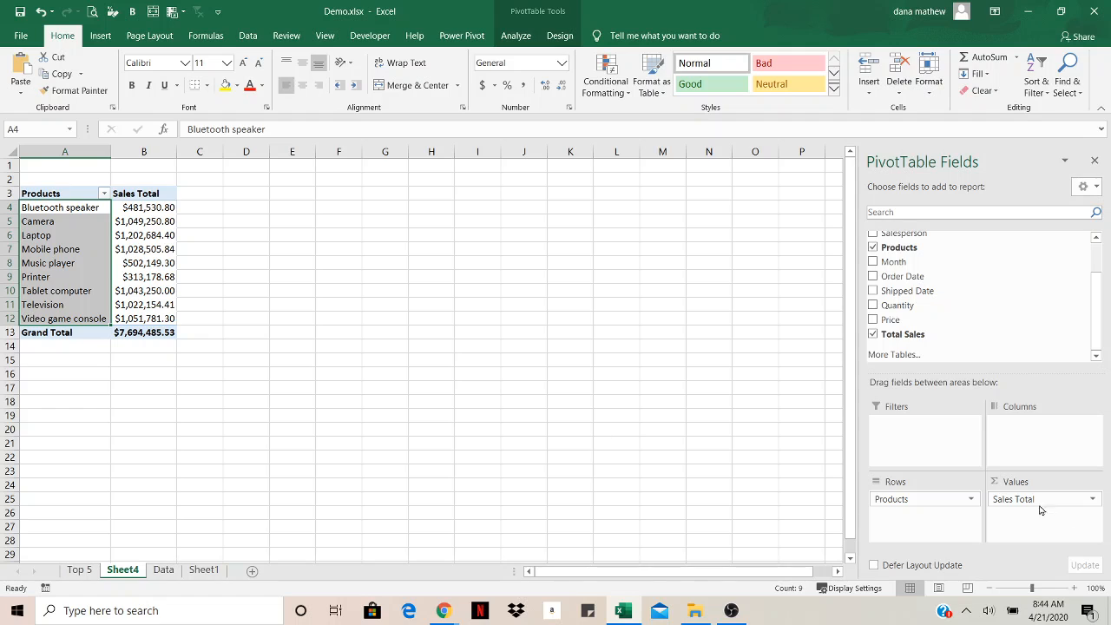
{"action": "left_click", "coordinate": [87, 240]}
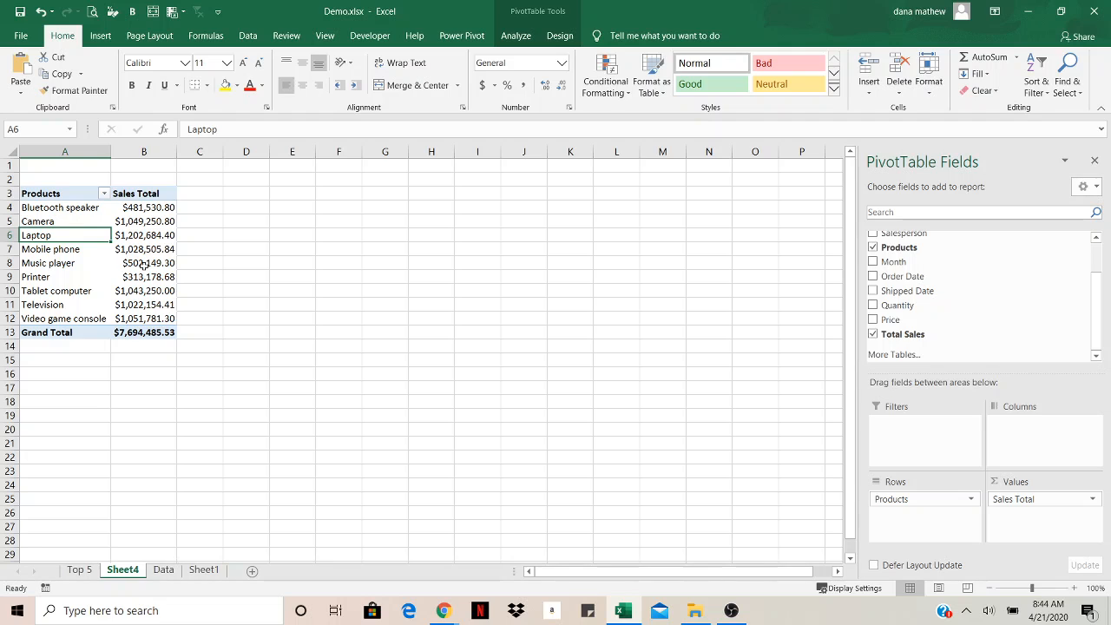
{"action": "left_click", "coordinate": [151, 236]}
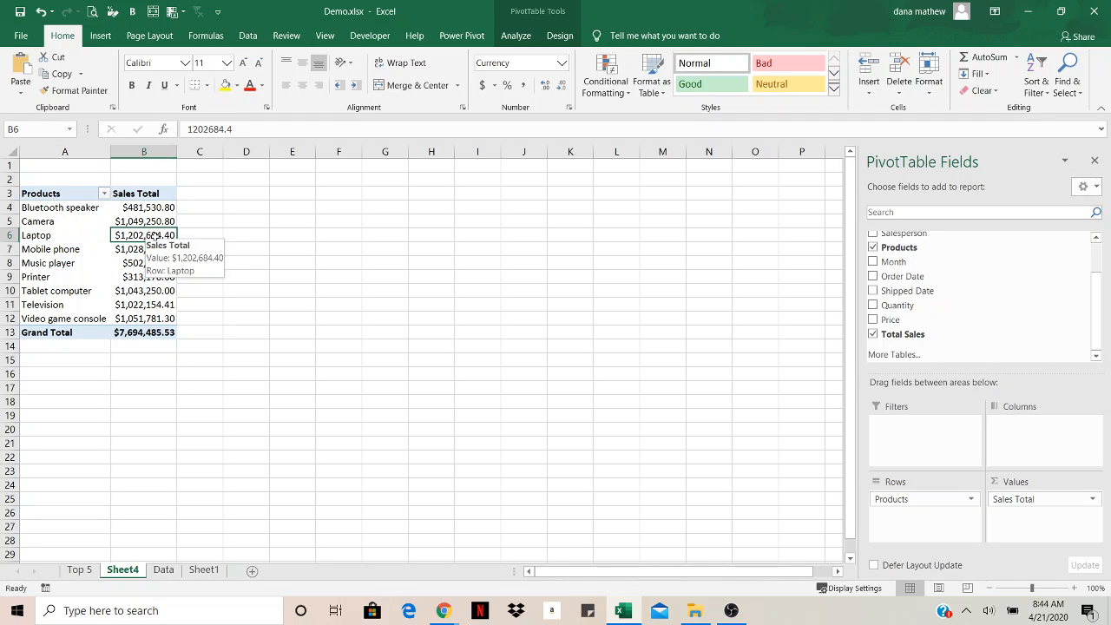
{"action": "left_click", "coordinate": [252, 36]}
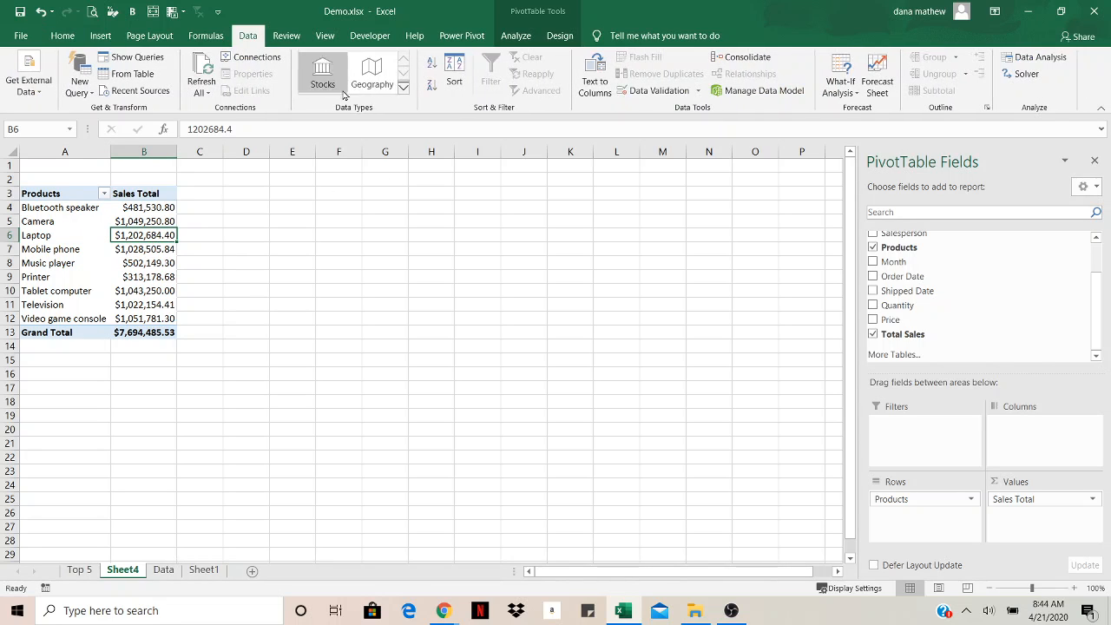
{"action": "left_click", "coordinate": [432, 85]}
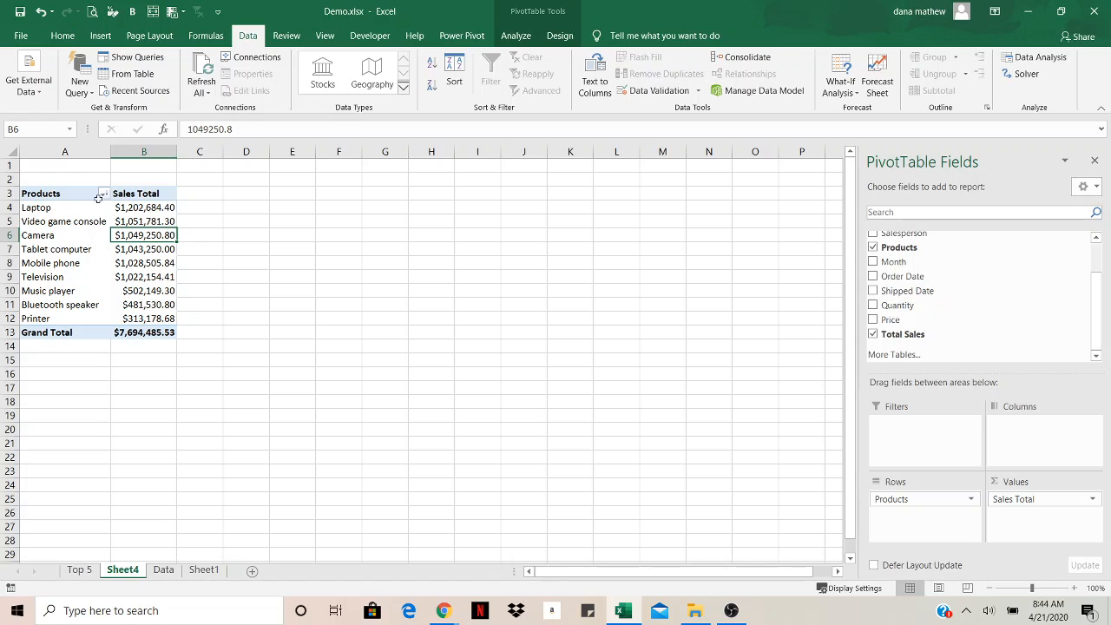
Add the Region field to the PivotTable's columns
{"action": "left_click", "coordinate": [124, 206]}
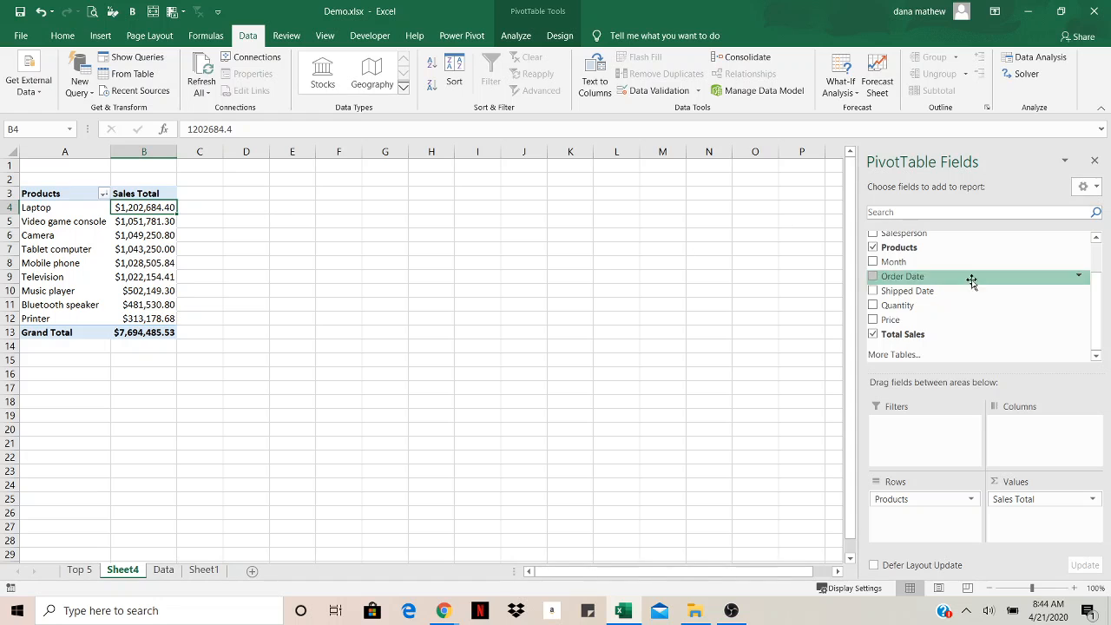
{"action": "left_click_drag", "start_coordinate": [1095, 330], "coordinate": [1094, 285]}
{"action": "mouse_move", "coordinate": [895, 265]}
{"action": "left_mouse_down"}
{"action": "mouse_move", "coordinate": [938, 291]}
{"action": "mouse_move", "coordinate": [998, 416]}
{"action": "mouse_move", "coordinate": [1022, 437]}
{"action": "mouse_move", "coordinate": [1008, 423]}
{"action": "left_mouse_up"}
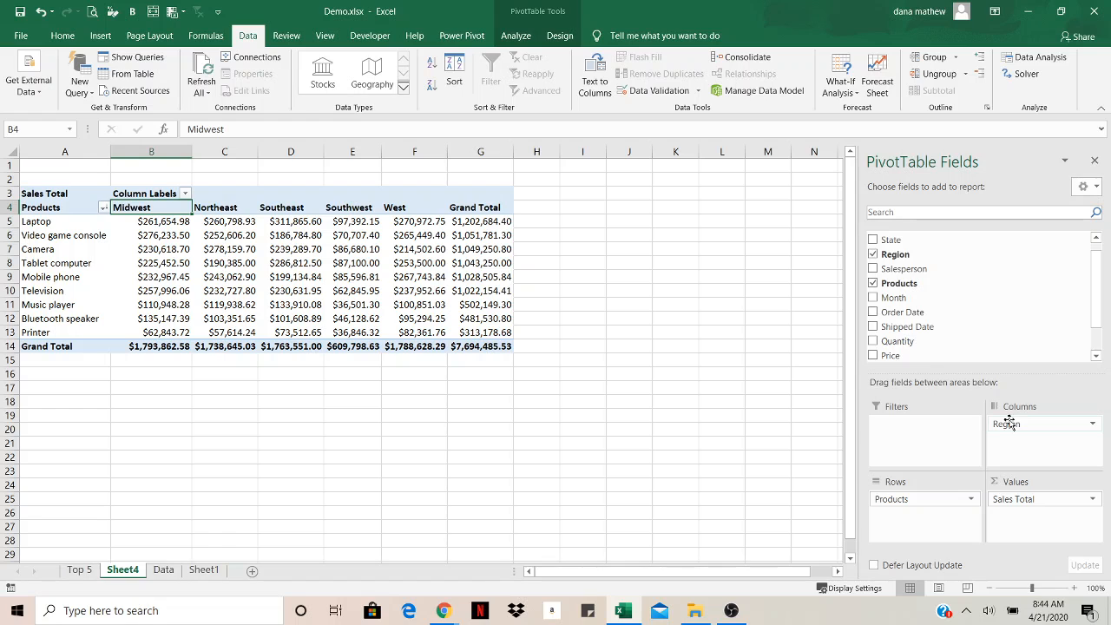
Filter the PivotTable rows to show only Video game console
{"action": "left_click", "coordinate": [103, 208]}
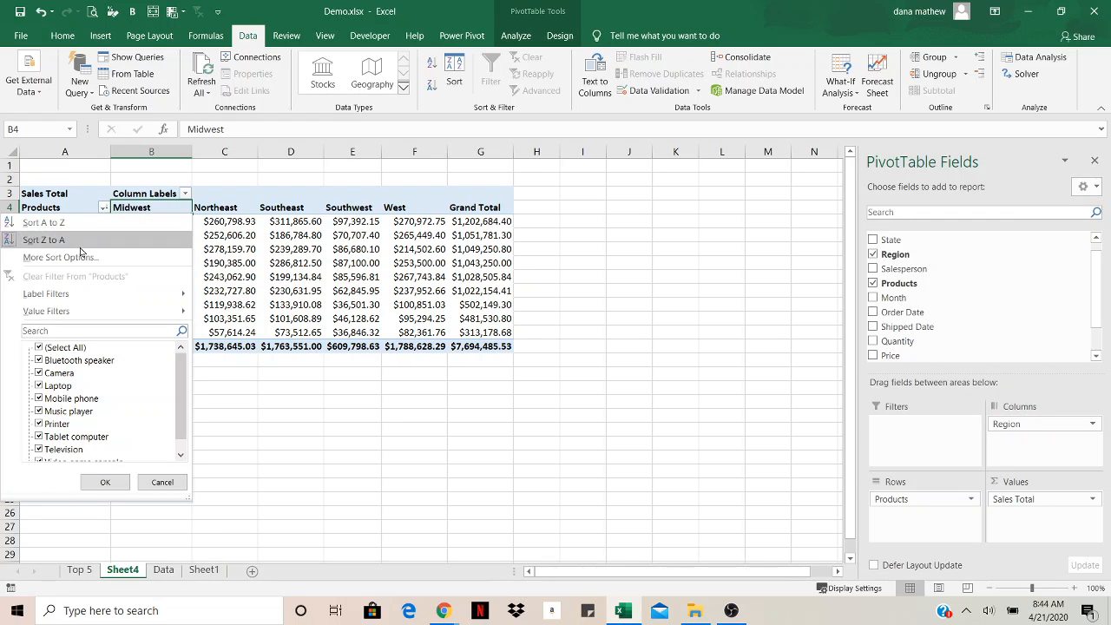
{"action": "left_click", "coordinate": [39, 347]}
{"action": "scroll", "coordinate": [63, 423], "scroll_direction": "down", "scroll_amount": 1}
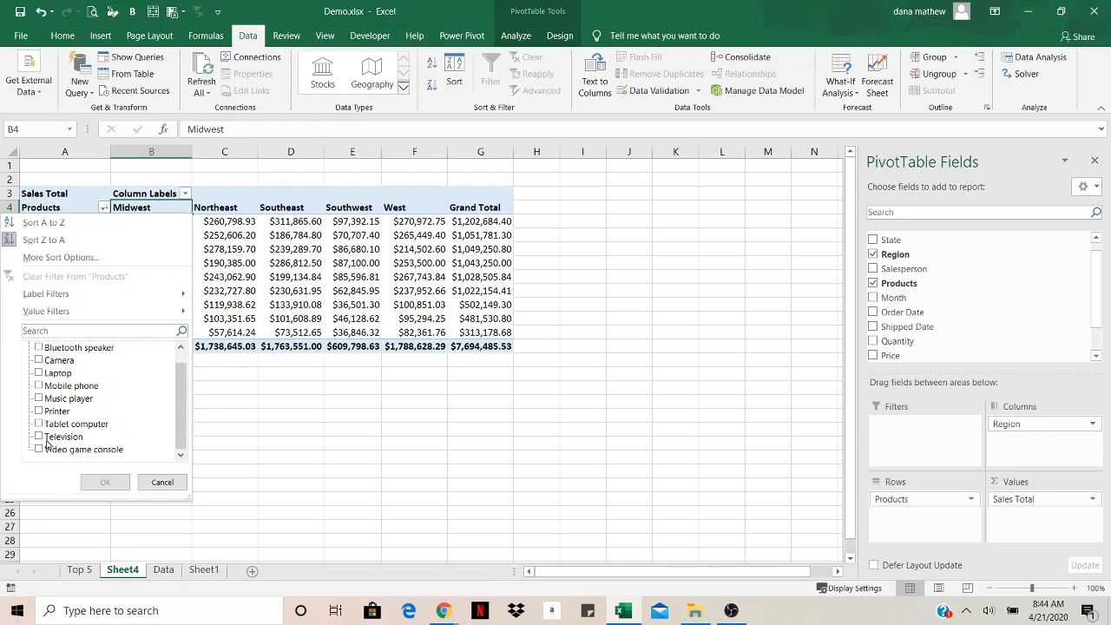
{"action": "left_click", "coordinate": [40, 450]}
{"action": "left_click", "coordinate": [104, 482]}
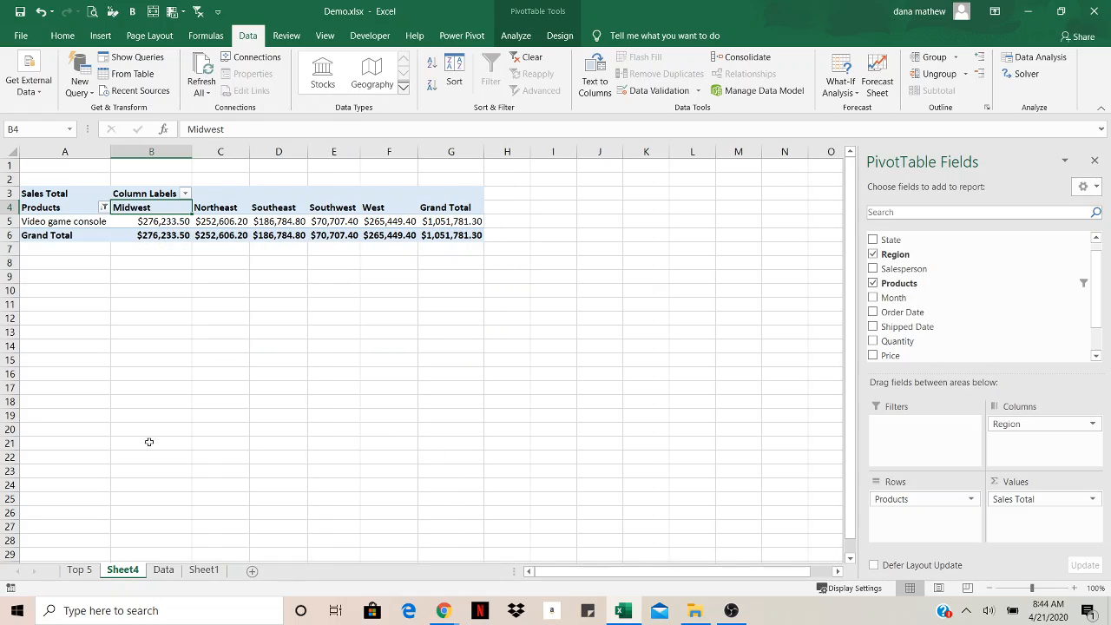
Filter the Region columns to show only Northeast and Southeast
{"action": "left_click", "coordinate": [185, 193]}
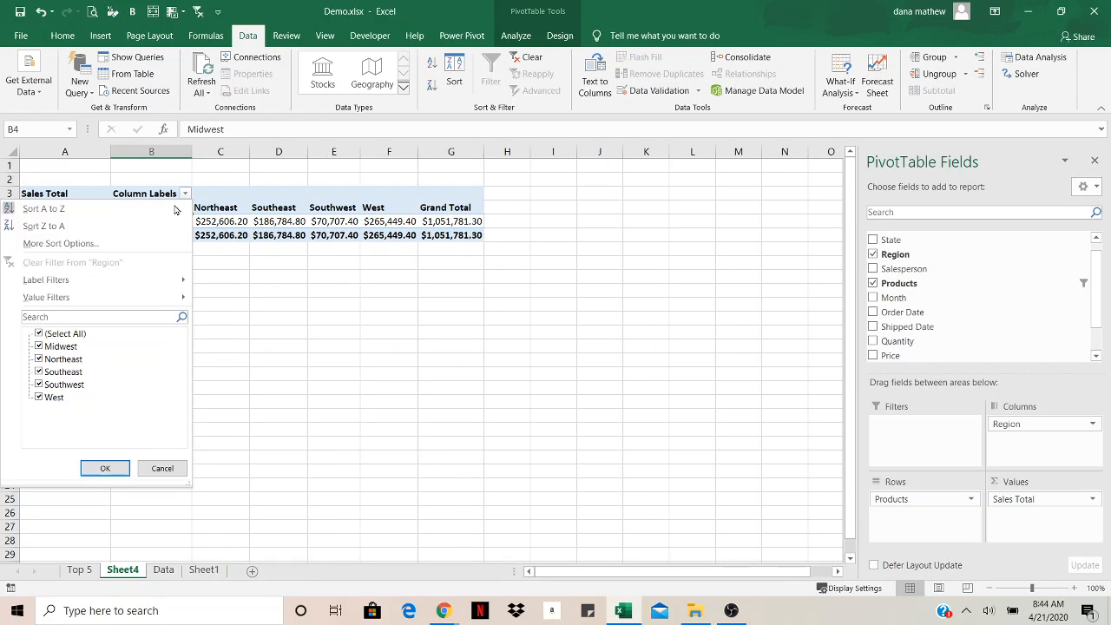
{"action": "left_click", "coordinate": [39, 334]}
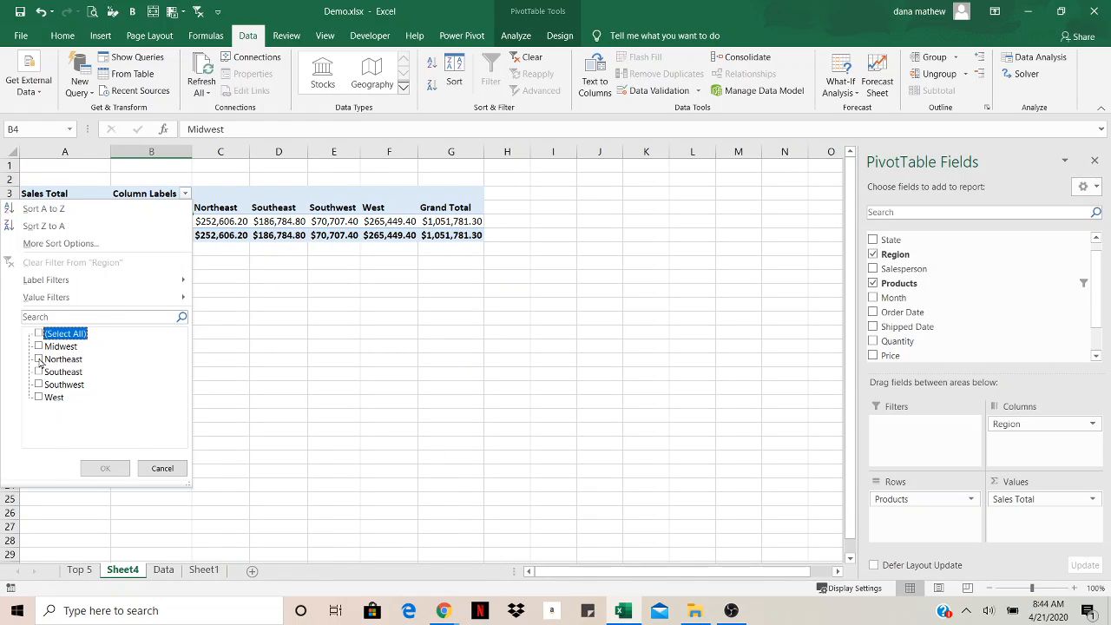
{"action": "left_click", "coordinate": [39, 359]}
{"action": "left_click", "coordinate": [39, 372]}
{"action": "left_click", "coordinate": [110, 469]}
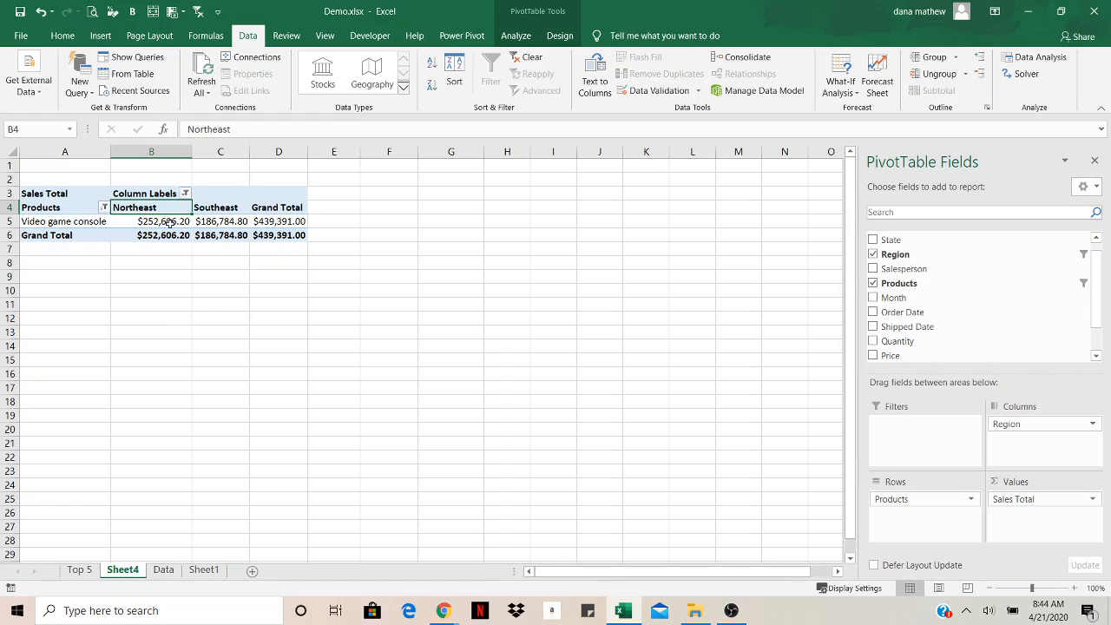
Clear all filters from the PivotTable
{"action": "left_click", "coordinate": [526, 59]}
{"action": "left_click", "coordinate": [262, 274]}
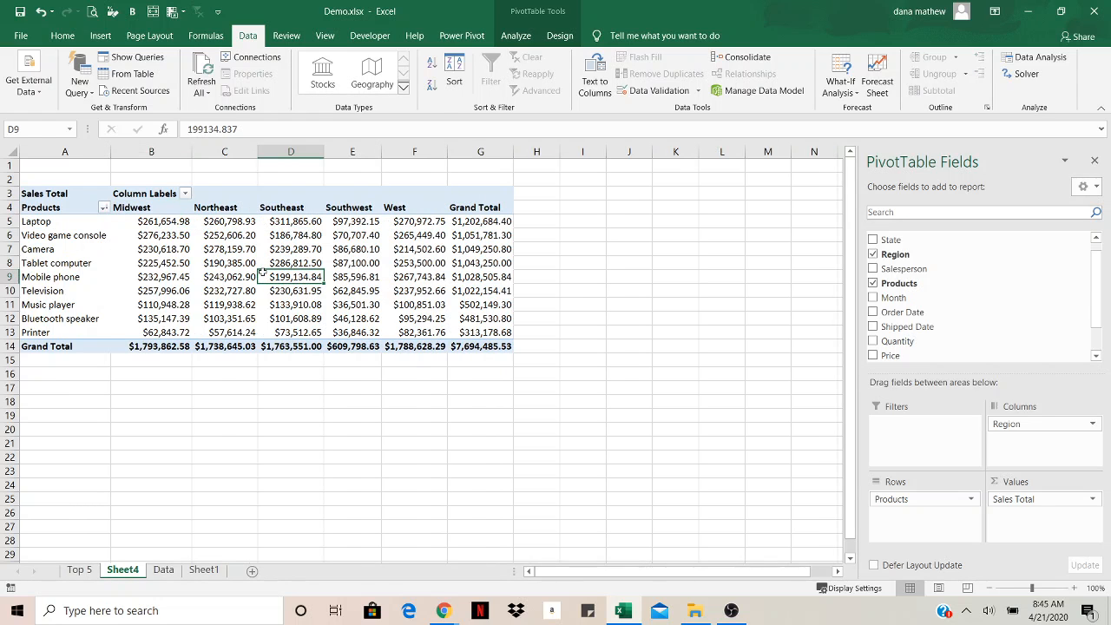
{"action": "mouse_move", "coordinate": [263, 274]}
Move the Region field into rows below Products, then back to columns
{"action": "left_click_drag", "start_coordinate": [1025, 427], "coordinate": [937, 508]}
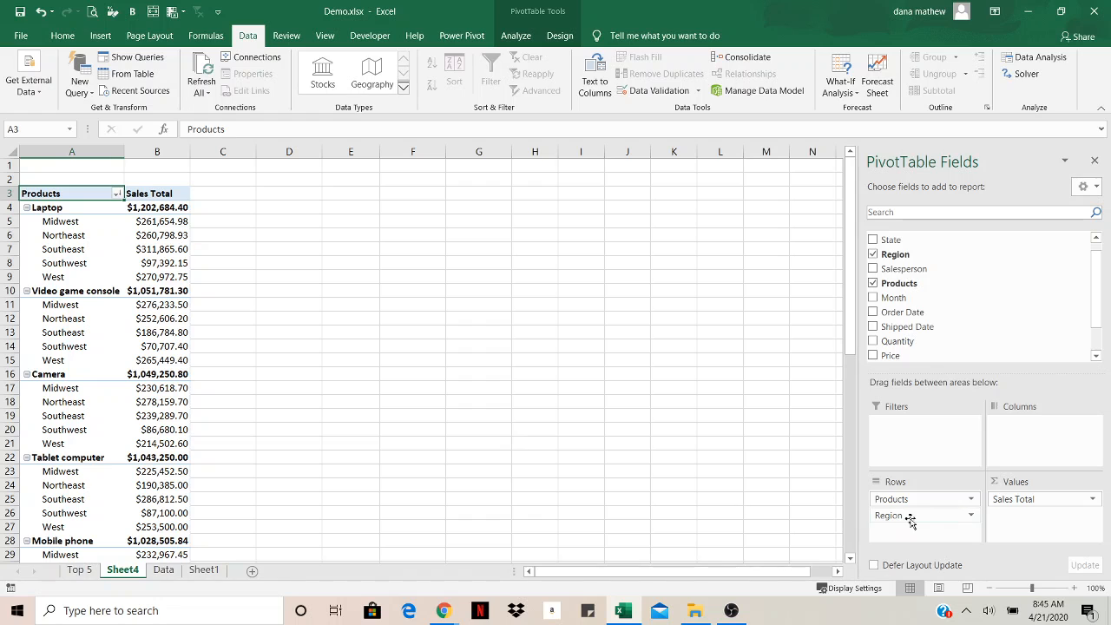
{"action": "left_click_drag", "start_coordinate": [918, 499], "coordinate": [993, 439]}
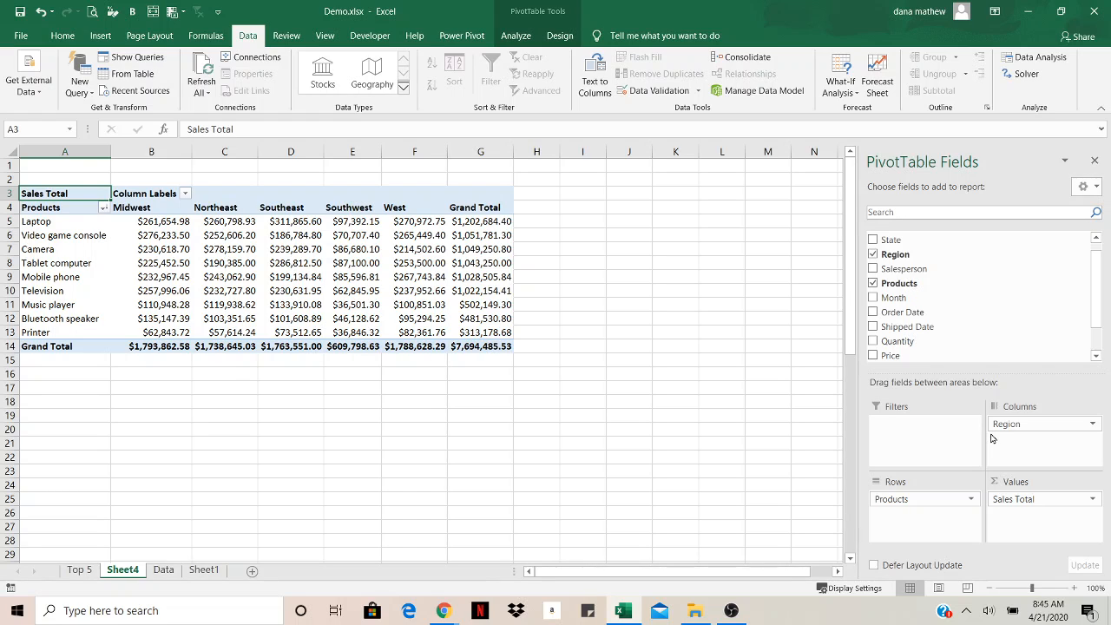
Switch between the Data sheet and the PivotTable sheet to compare them
{"action": "left_click", "coordinate": [158, 572]}
{"action": "left_click", "coordinate": [122, 571]}
{"action": "left_click", "coordinate": [172, 576]}
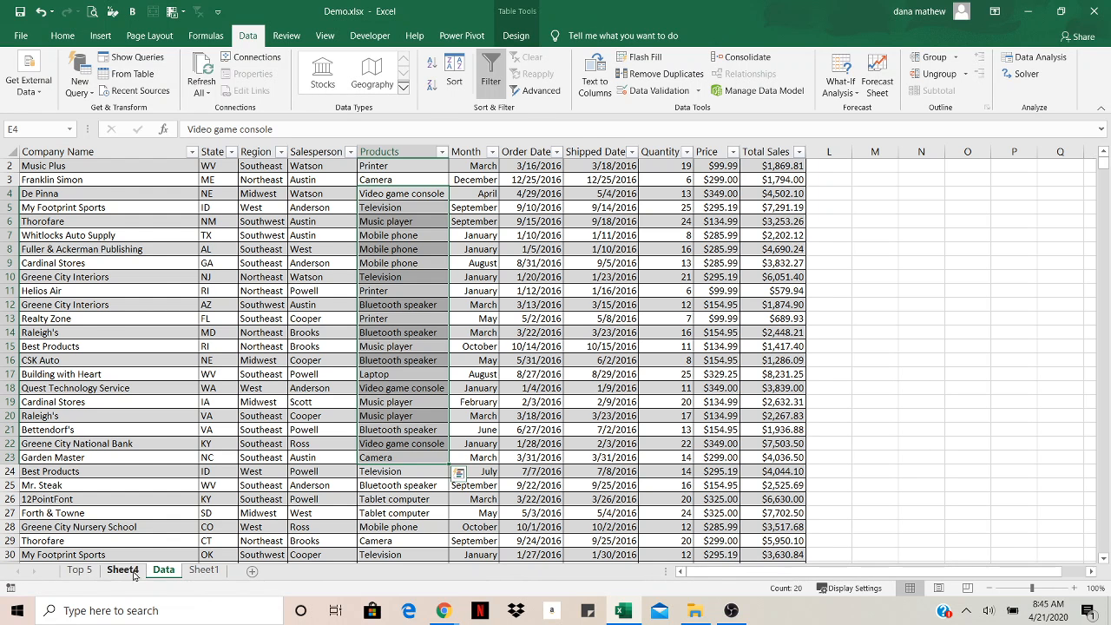
{"action": "left_click", "coordinate": [132, 575]}
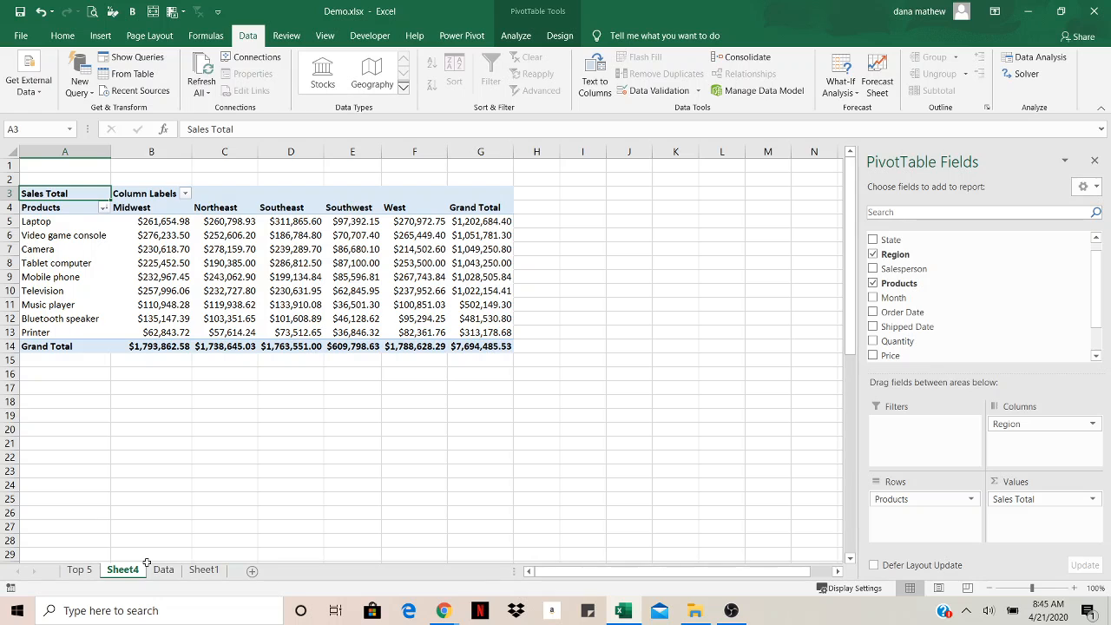
On the Top 5 sheet, insert a Region slicer for the PivotTable and place it beside the charts
{"action": "left_click", "coordinate": [79, 570]}
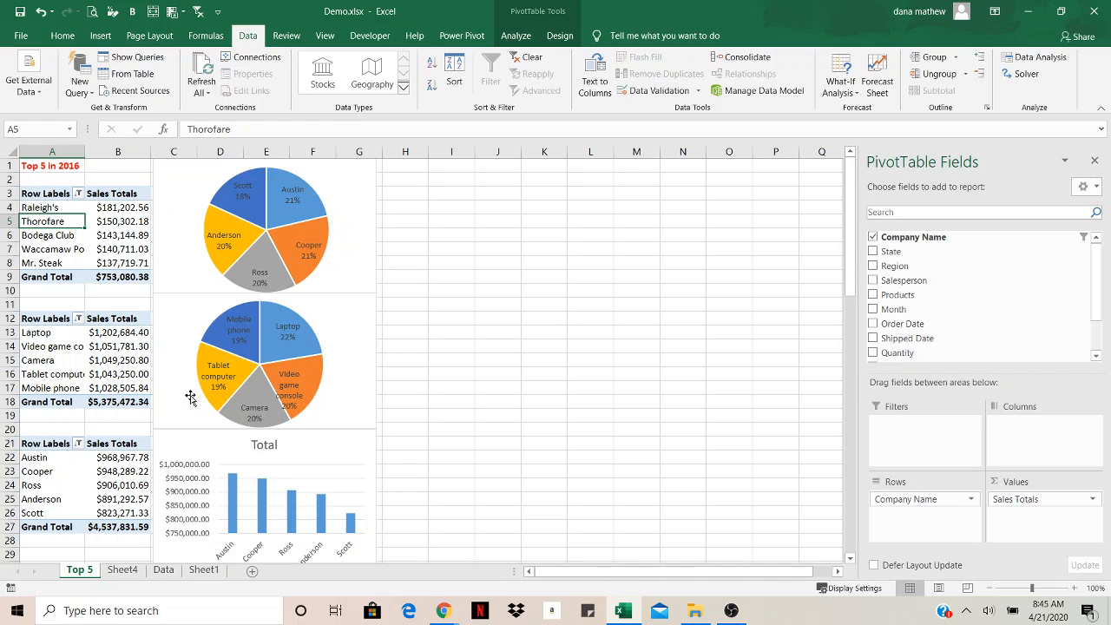
{"action": "left_click", "coordinate": [515, 36]}
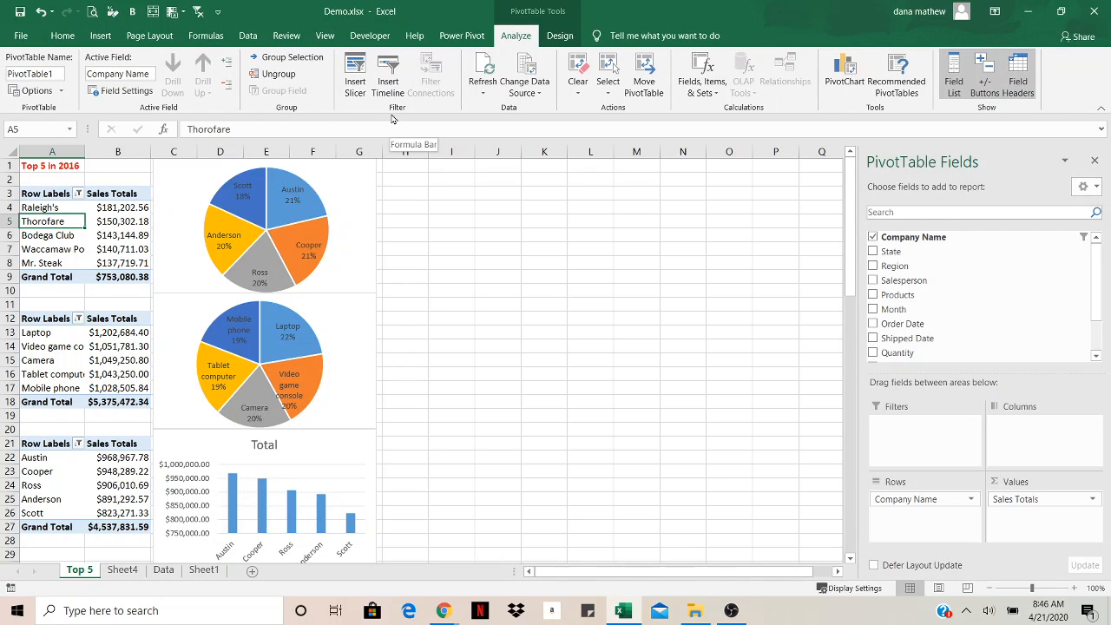
{"action": "left_click", "coordinate": [355, 87]}
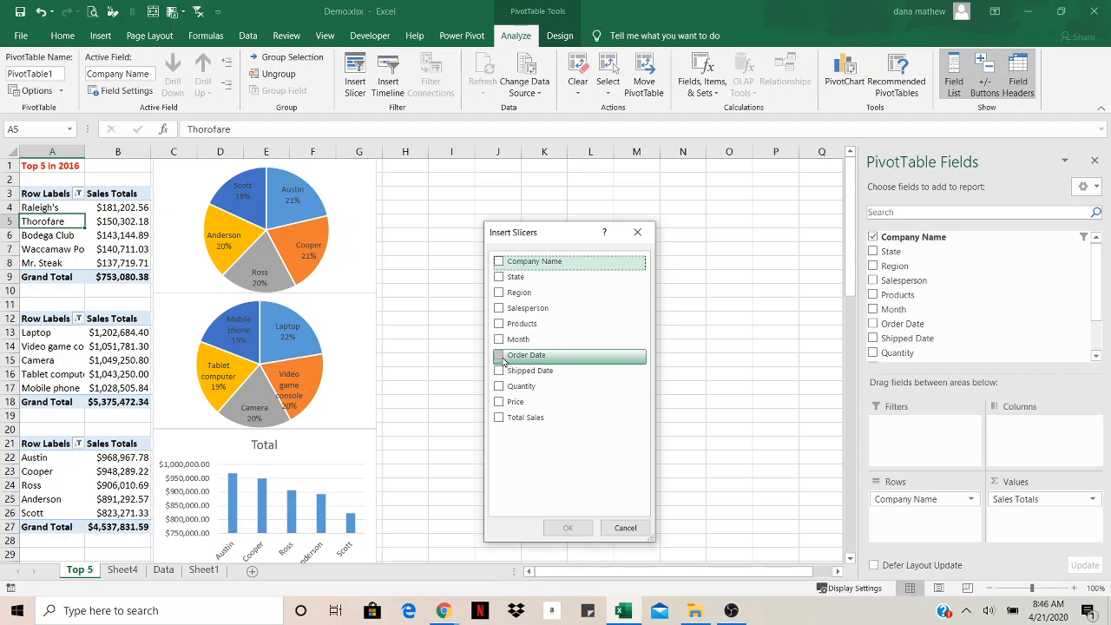
{"action": "left_click", "coordinate": [501, 294]}
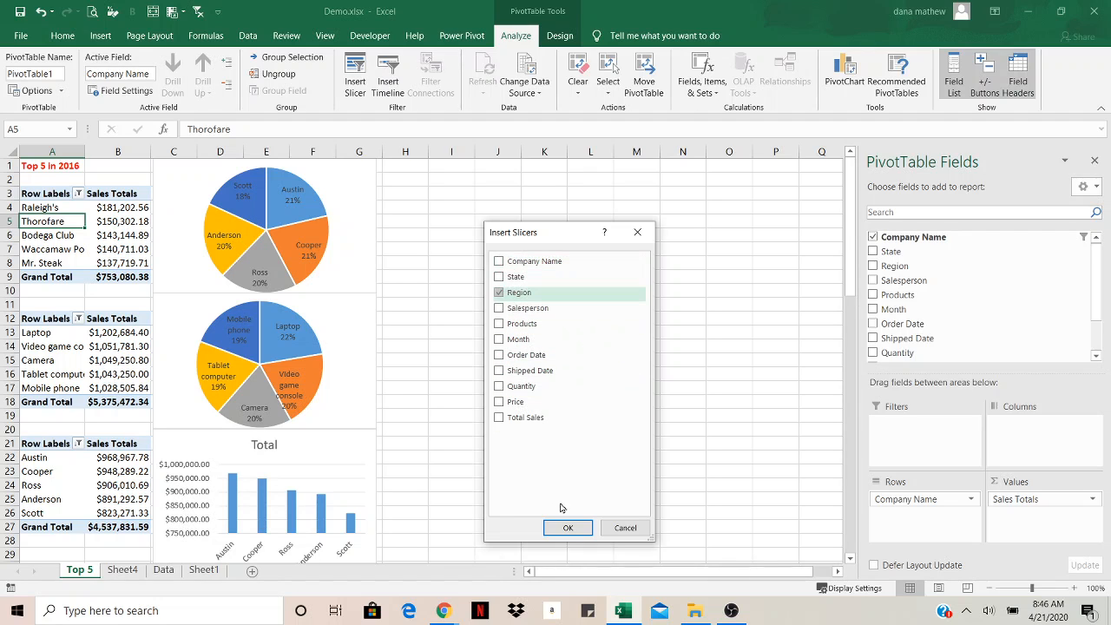
{"action": "left_click", "coordinate": [568, 528]}
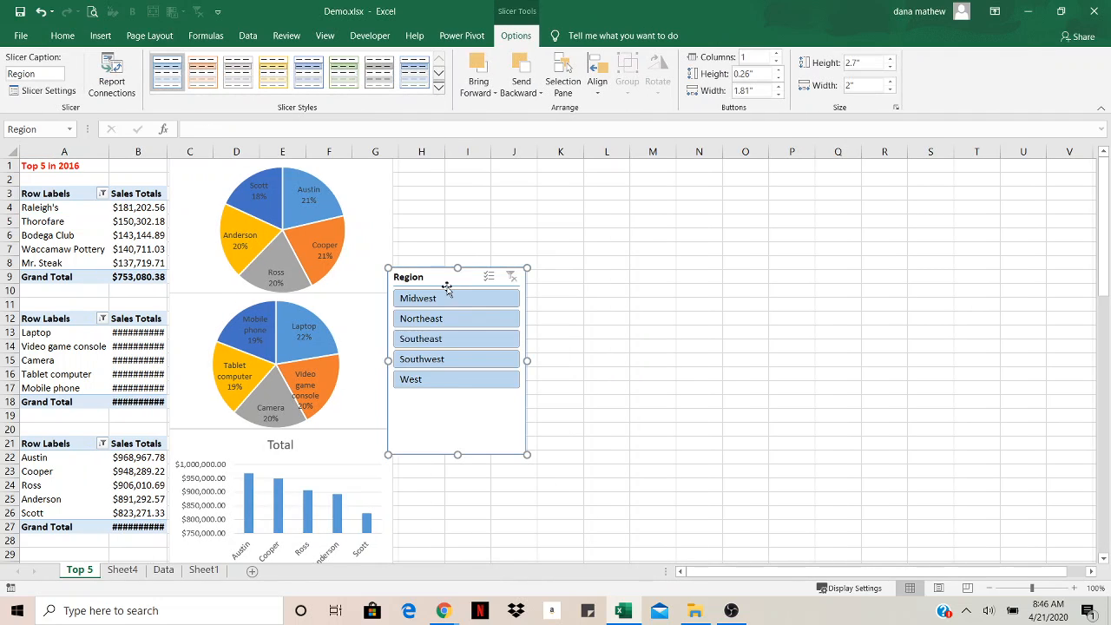
{"action": "left_click_drag", "start_coordinate": [443, 280], "coordinate": [520, 177]}
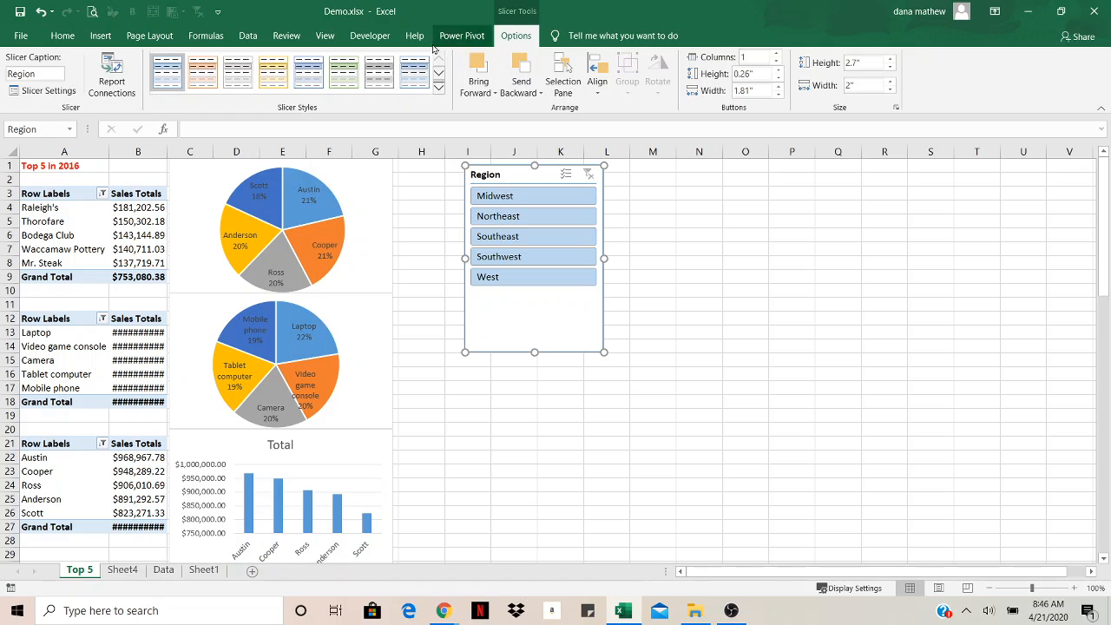
Insert an Order Date timeline for the PivotTable and place it to the right of the Region slicer
{"action": "left_click", "coordinate": [139, 221]}
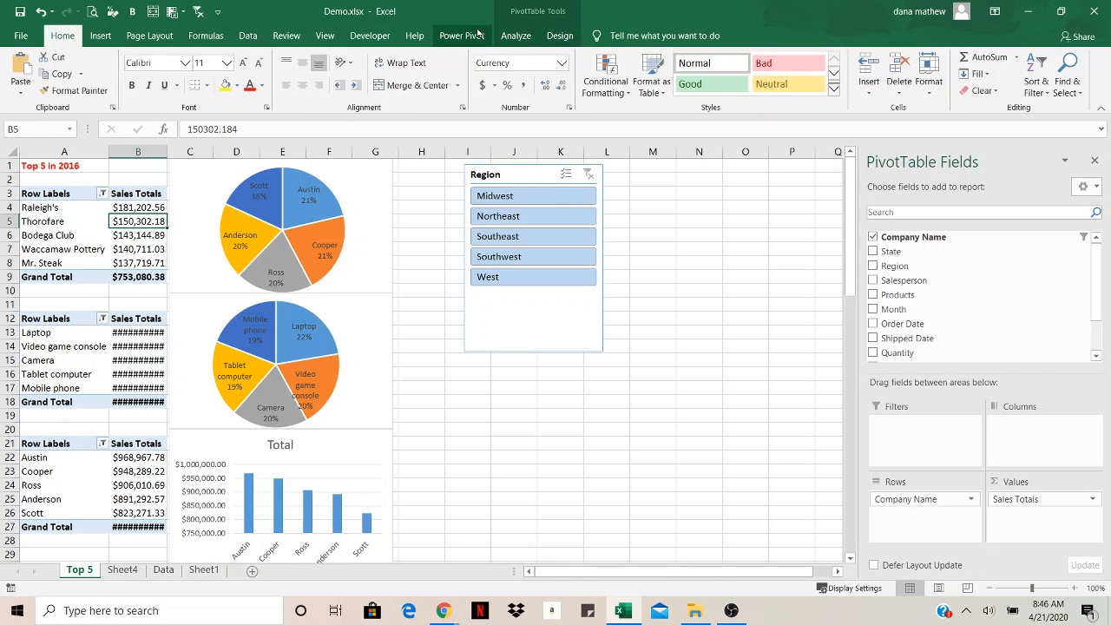
{"action": "left_click", "coordinate": [516, 36]}
{"action": "left_click", "coordinate": [388, 87]}
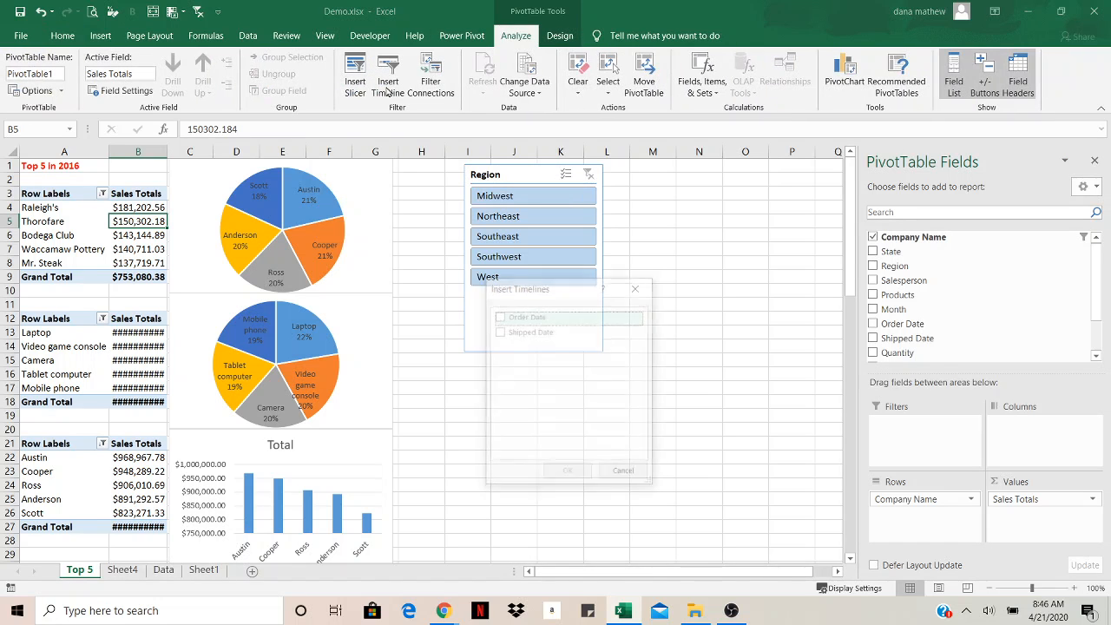
{"action": "left_click", "coordinate": [500, 320]}
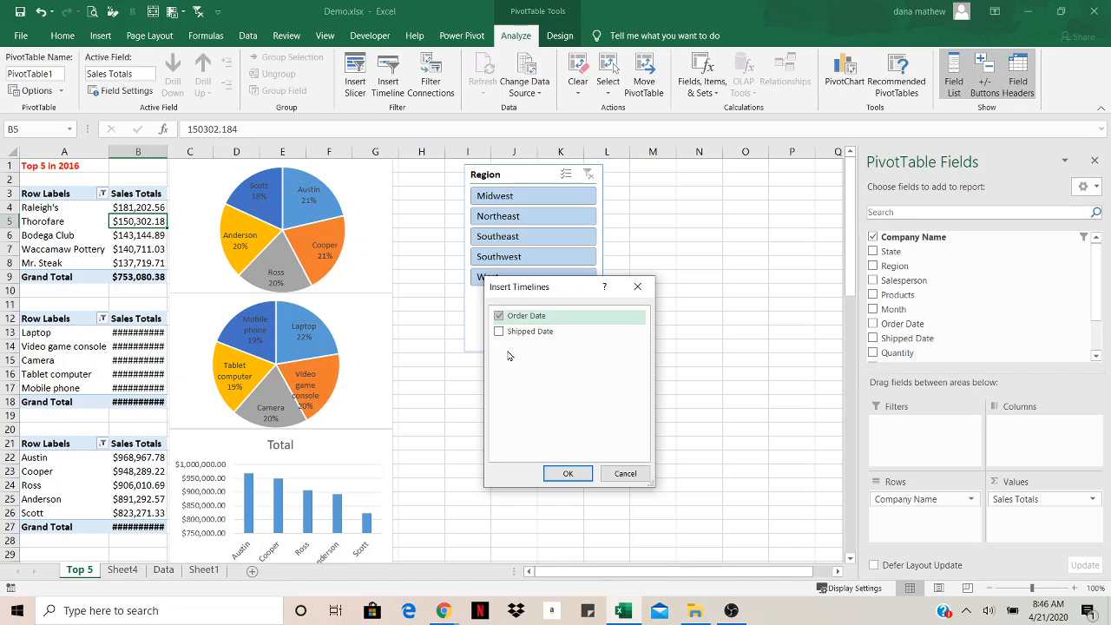
{"action": "left_click", "coordinate": [564, 474]}
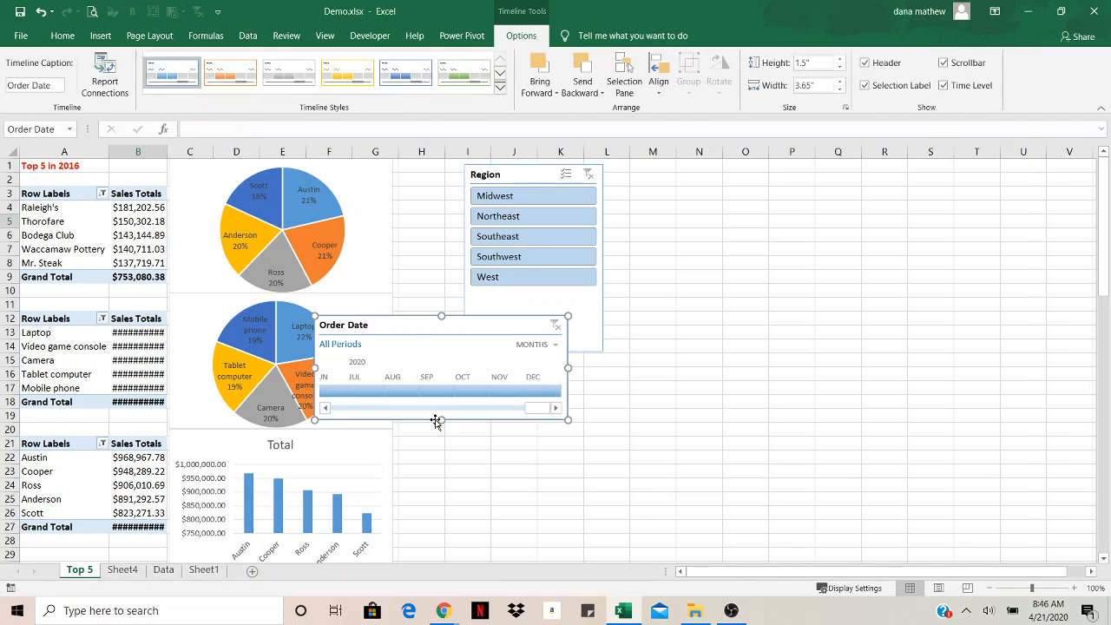
{"action": "left_click_drag", "start_coordinate": [402, 324], "coordinate": [704, 173]}
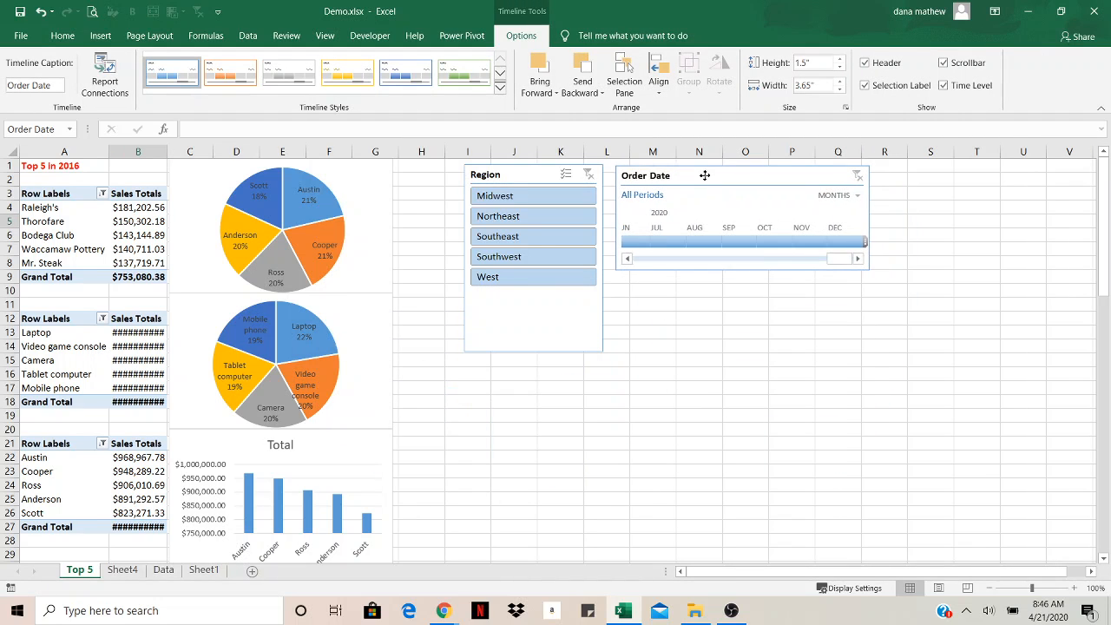
{"action": "left_click_drag", "start_coordinate": [836, 258], "coordinate": [653, 258]}
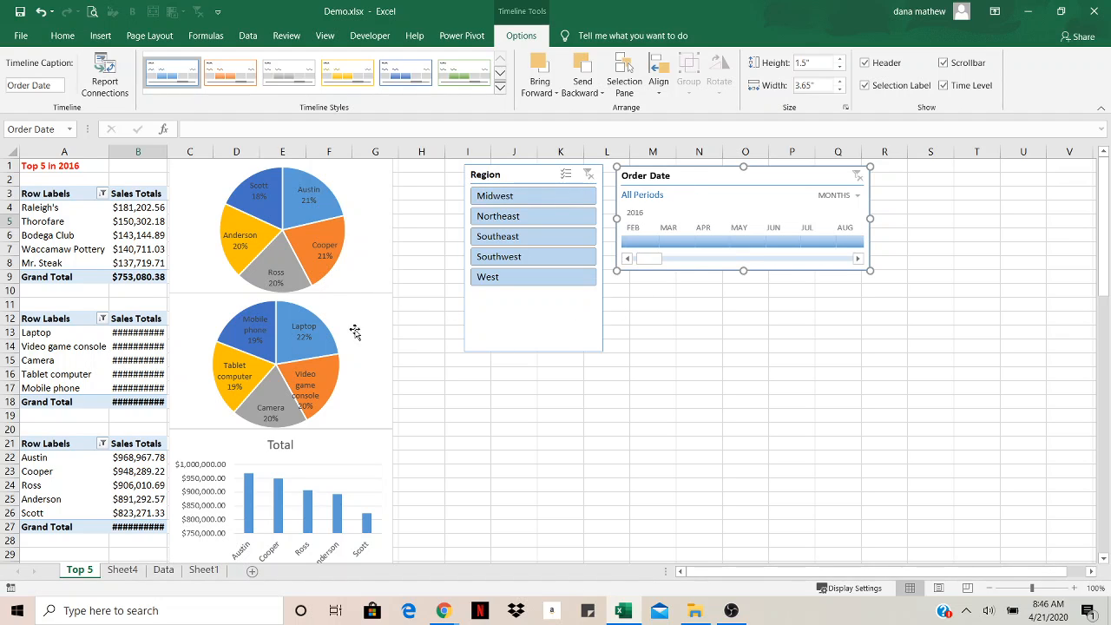
Connect the Region slicer to PivotTable1, PivotTable2 and PivotTable3 through its report connections
{"action": "right_click", "coordinate": [519, 175]}
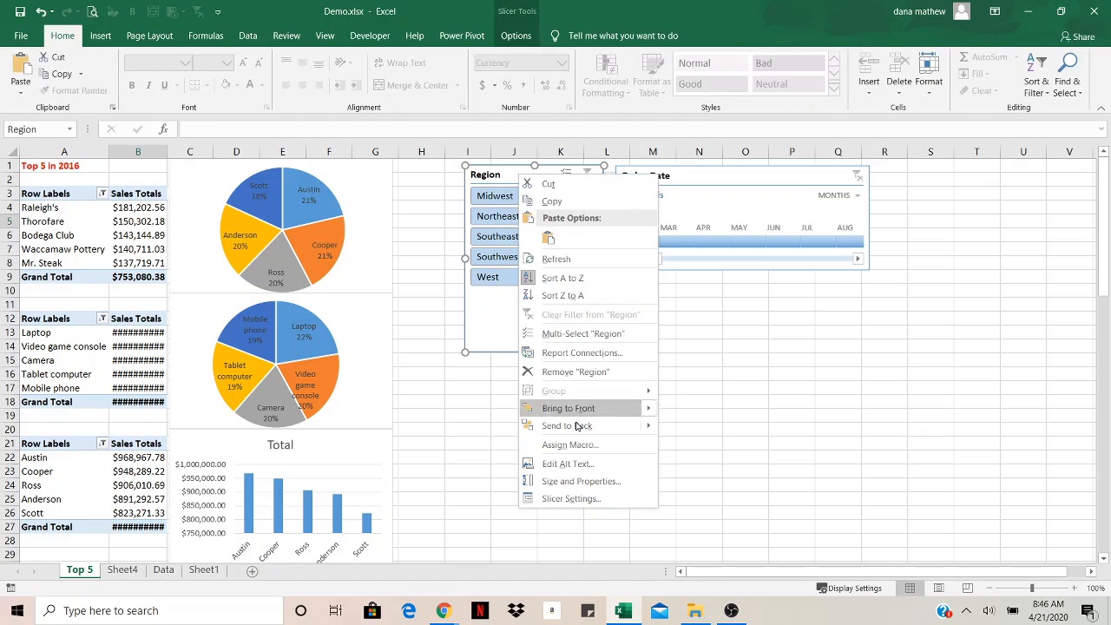
{"action": "left_click", "coordinate": [580, 353]}
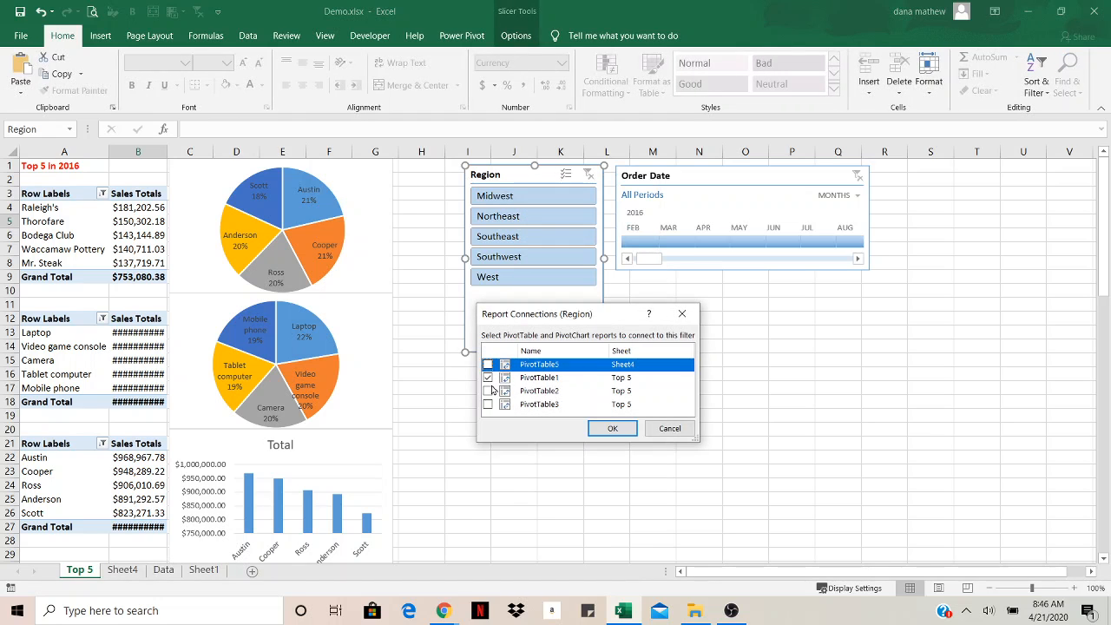
{"action": "left_click", "coordinate": [488, 377]}
{"action": "left_click", "coordinate": [488, 390]}
{"action": "left_click", "coordinate": [488, 403]}
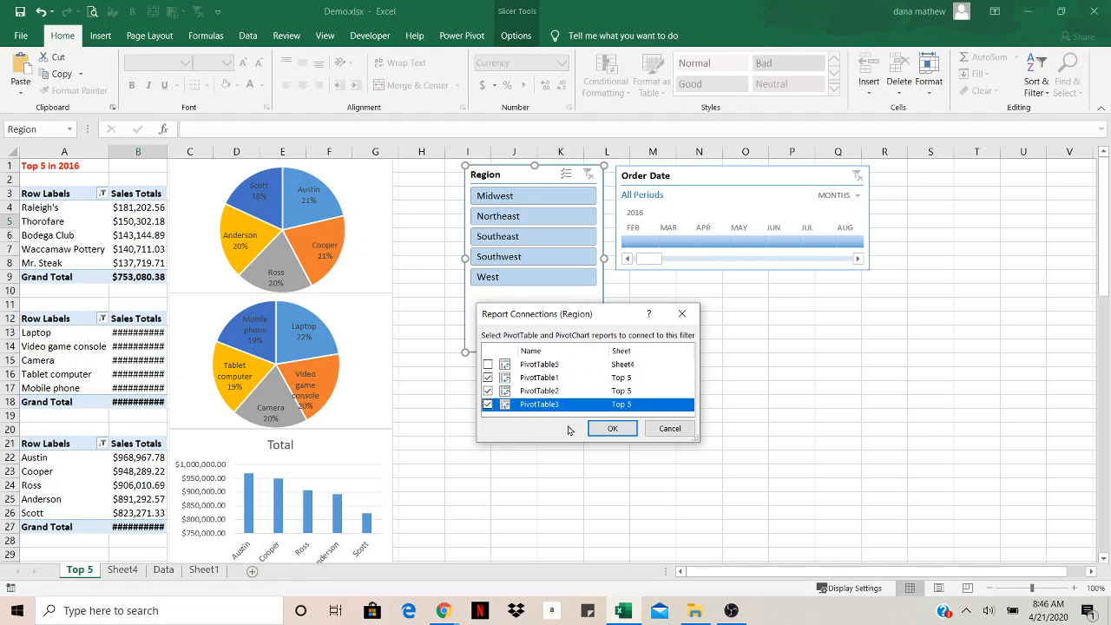
{"action": "left_click", "coordinate": [608, 427]}
Connect the Order Date timeline to PivotTable2 and PivotTable3 as well through its report connections
{"action": "left_click", "coordinate": [734, 178]}
{"action": "right_click", "coordinate": [735, 180]}
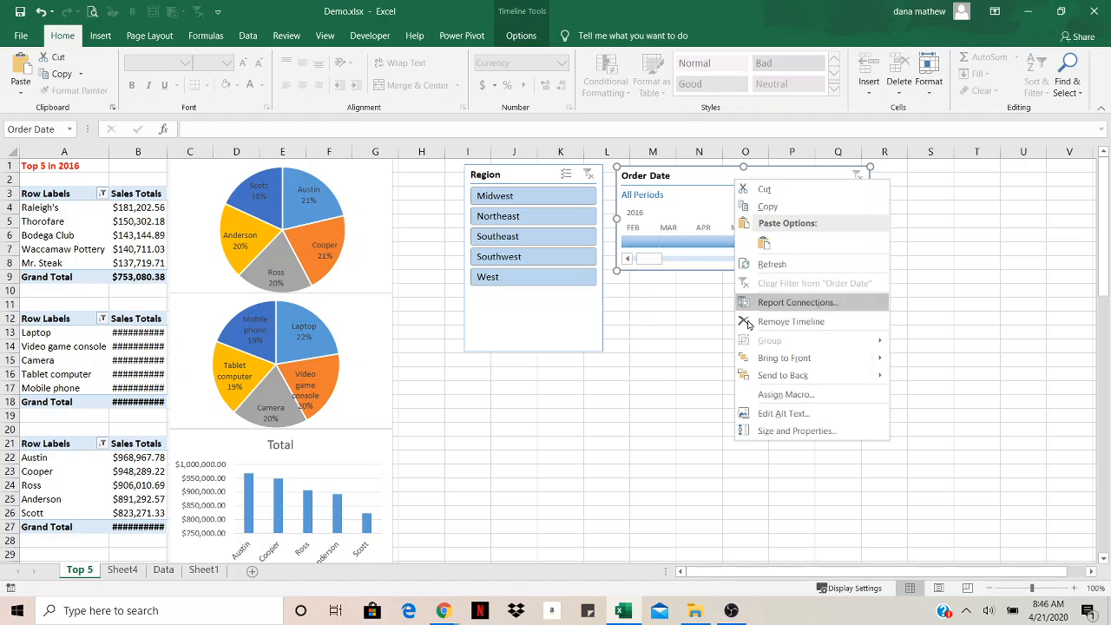
{"action": "left_click", "coordinate": [782, 303]}
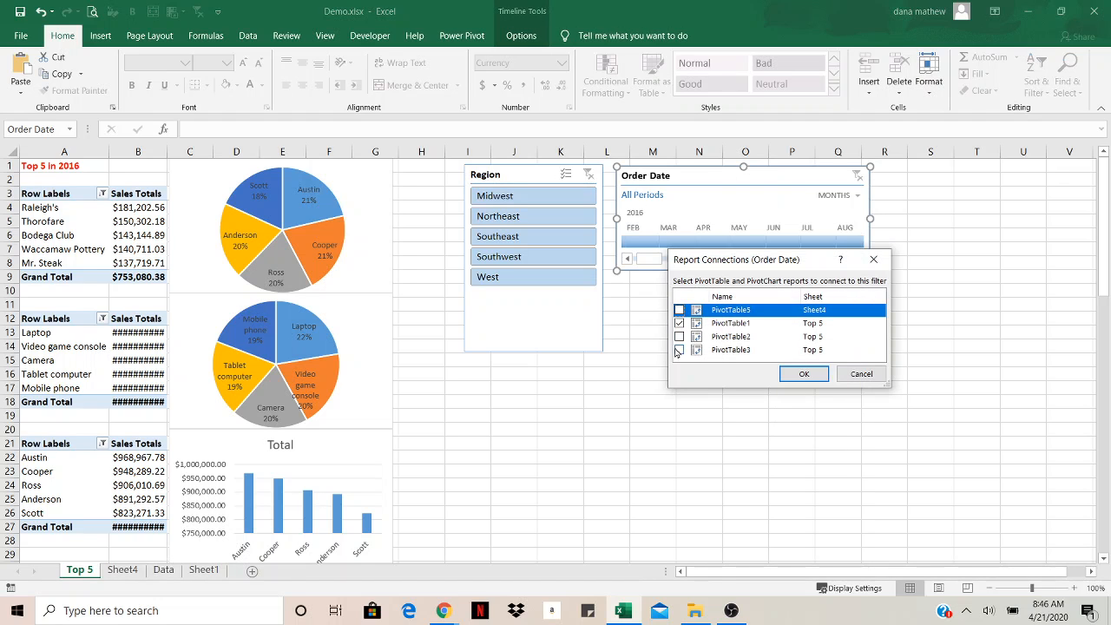
{"action": "left_click", "coordinate": [679, 337]}
{"action": "left_click", "coordinate": [679, 350]}
{"action": "left_click", "coordinate": [804, 373]}
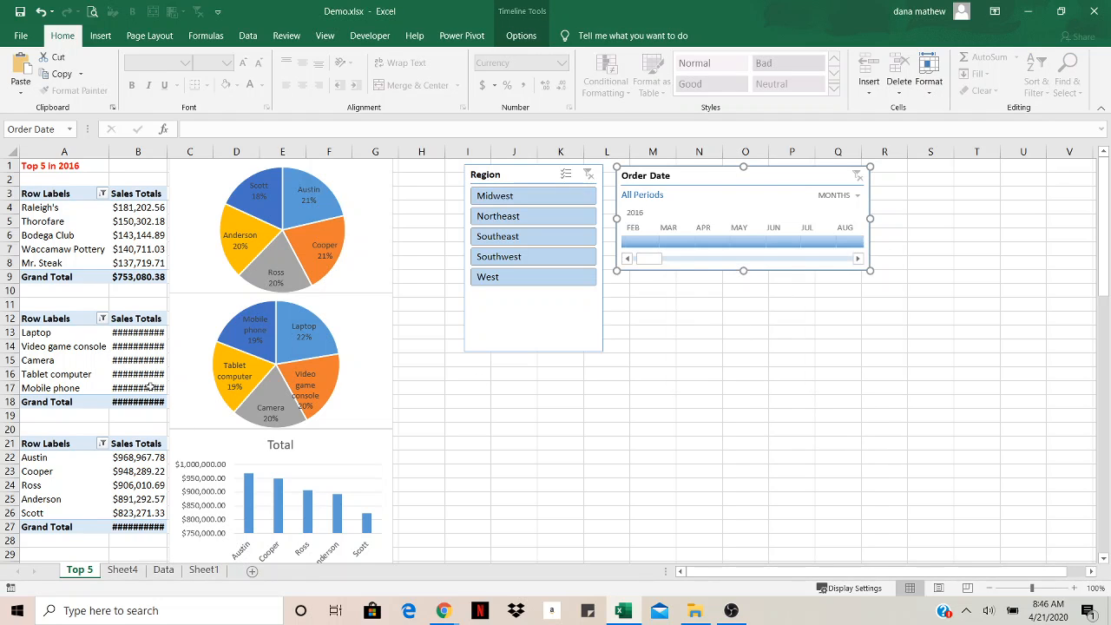
Widen column B so the sales totals display fully
{"action": "left_click_drag", "start_coordinate": [166, 147], "coordinate": [172, 148]}
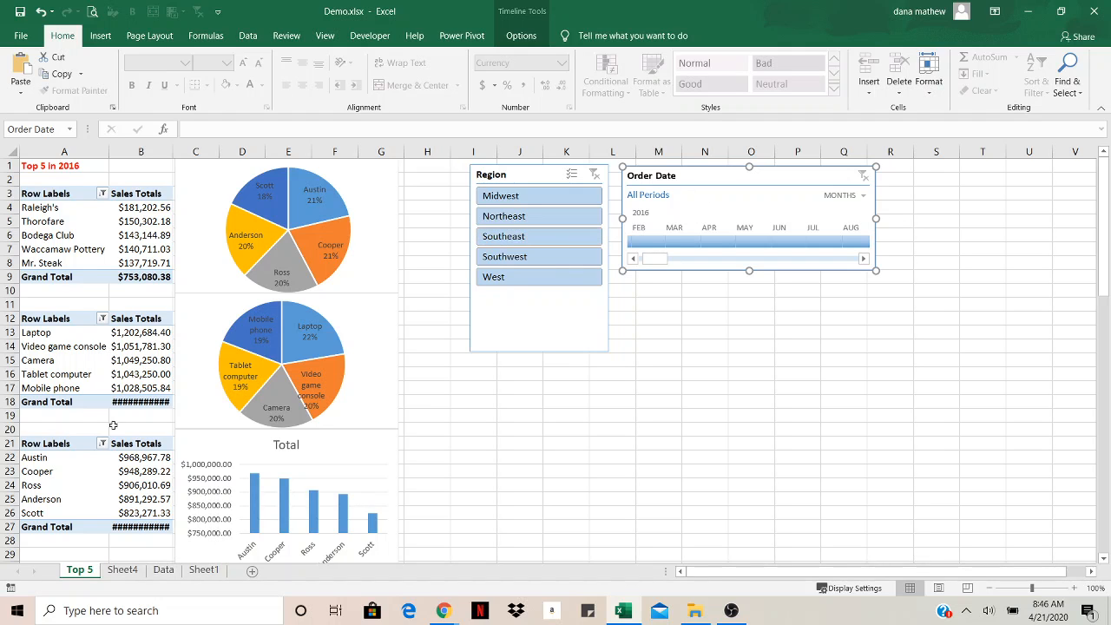
{"action": "left_click_drag", "start_coordinate": [169, 151], "coordinate": [192, 151]}
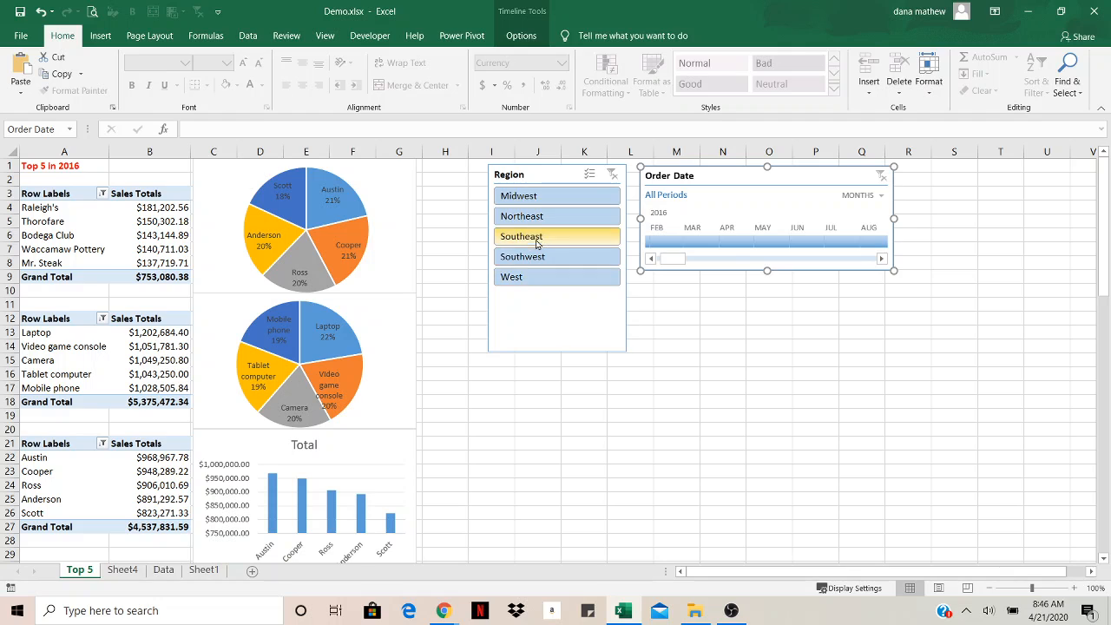
Filter the PivotTables to the Southeast region with the slicer and to March through May 2016 with the timeline
{"action": "left_click", "coordinate": [539, 237]}
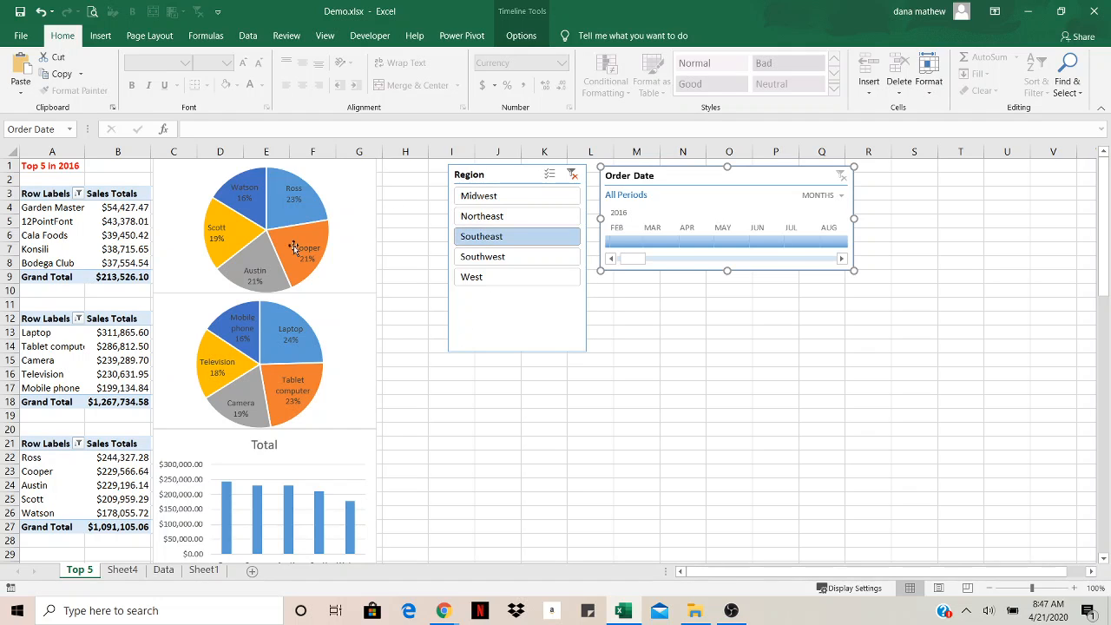
{"action": "left_click", "coordinate": [657, 243]}
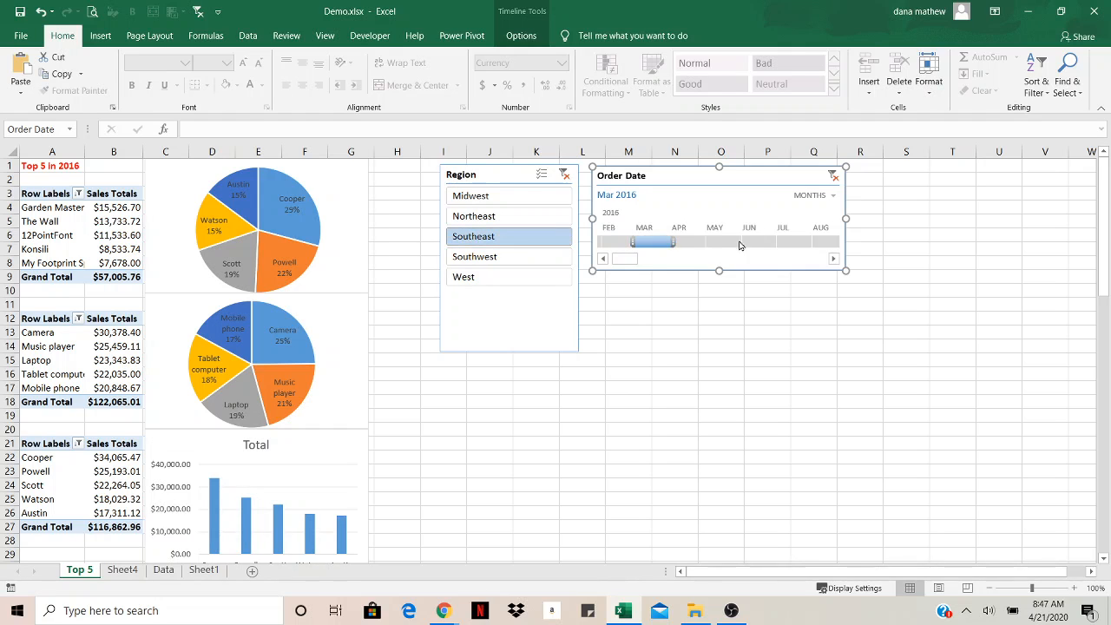
{"action": "left_click_drag", "start_coordinate": [685, 244], "coordinate": [734, 248]}
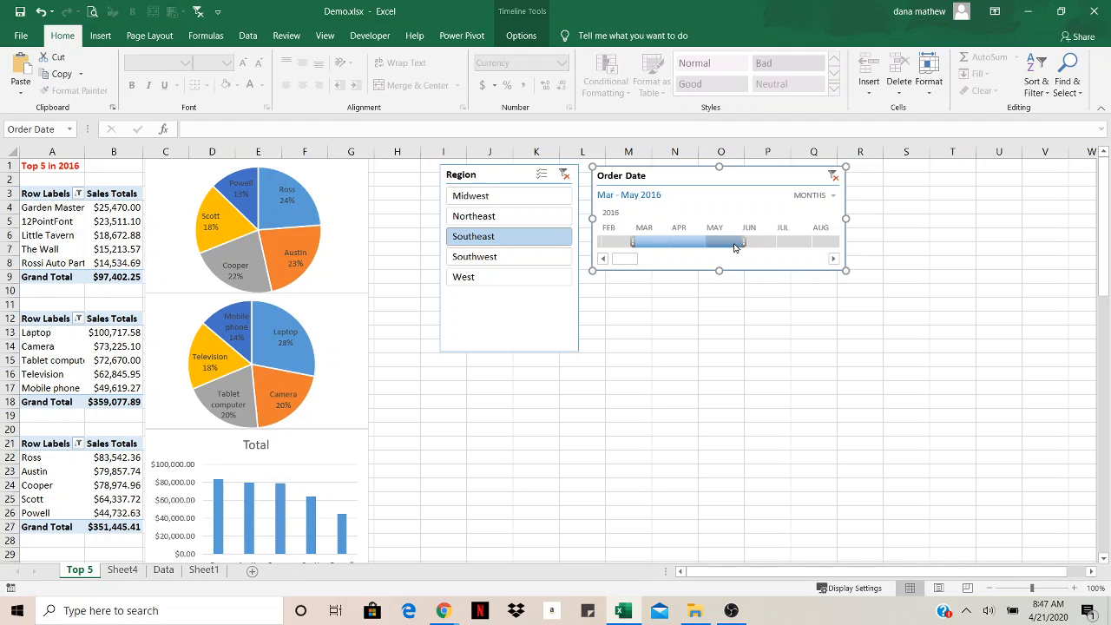
{"action": "left_click", "coordinate": [473, 35]}
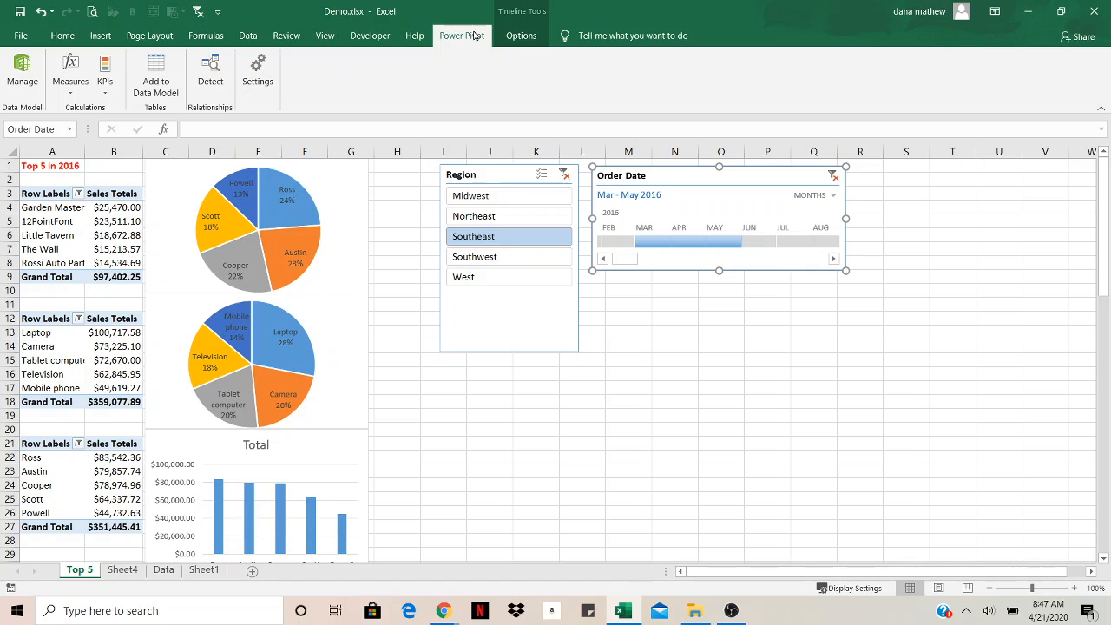